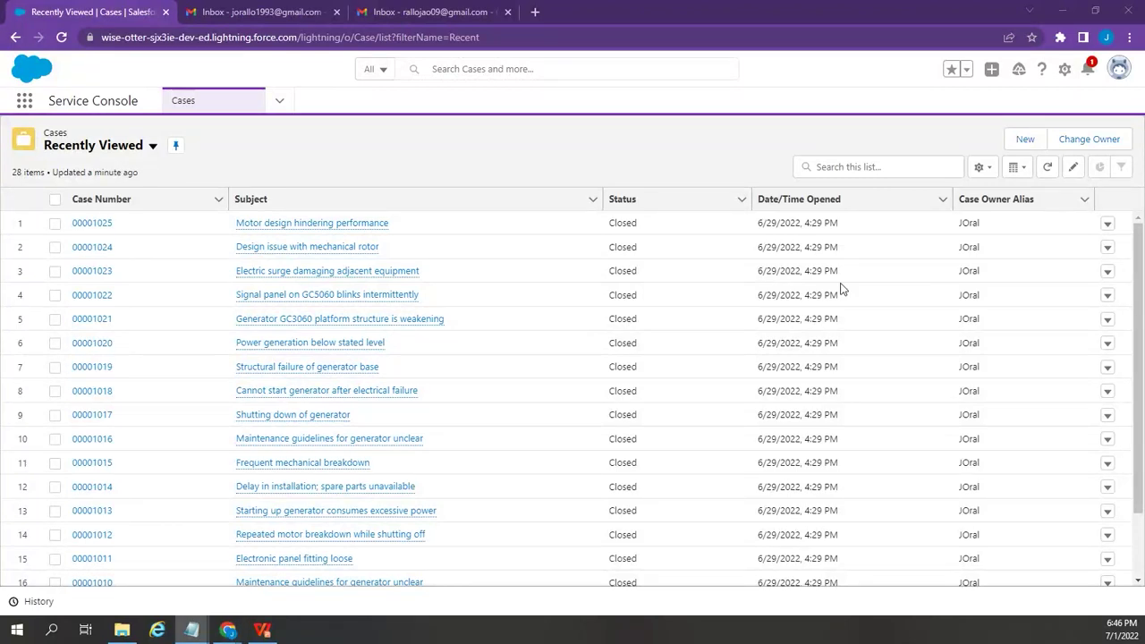
# - Open the Service Setup Assistant from Salesforce Setup
pyautogui.click(1064, 70)
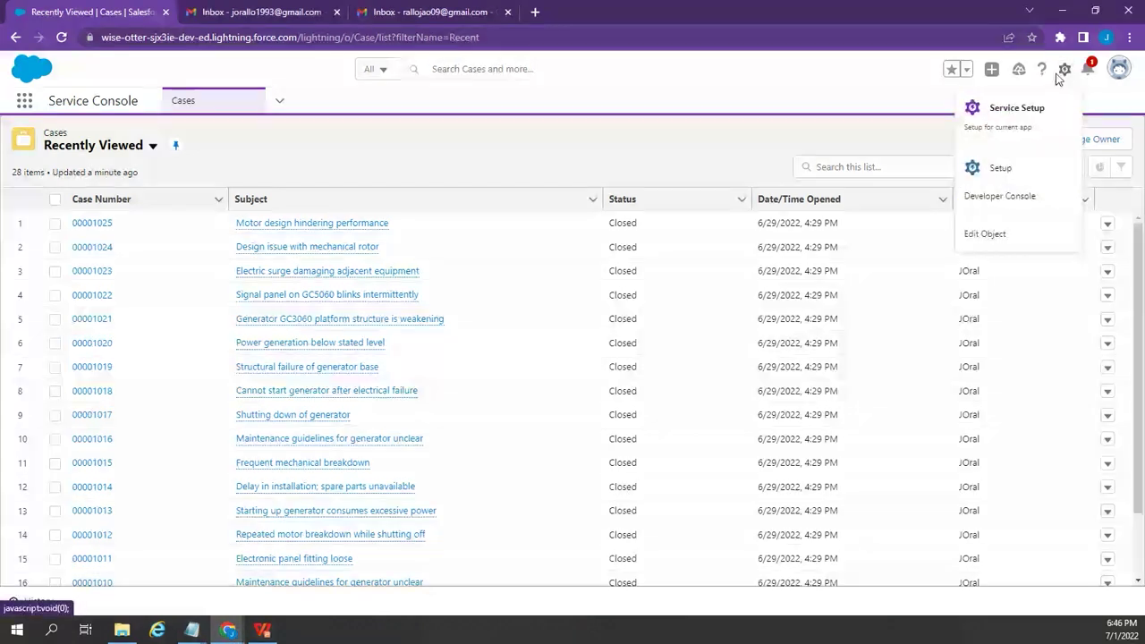
pyautogui.click(991, 178)
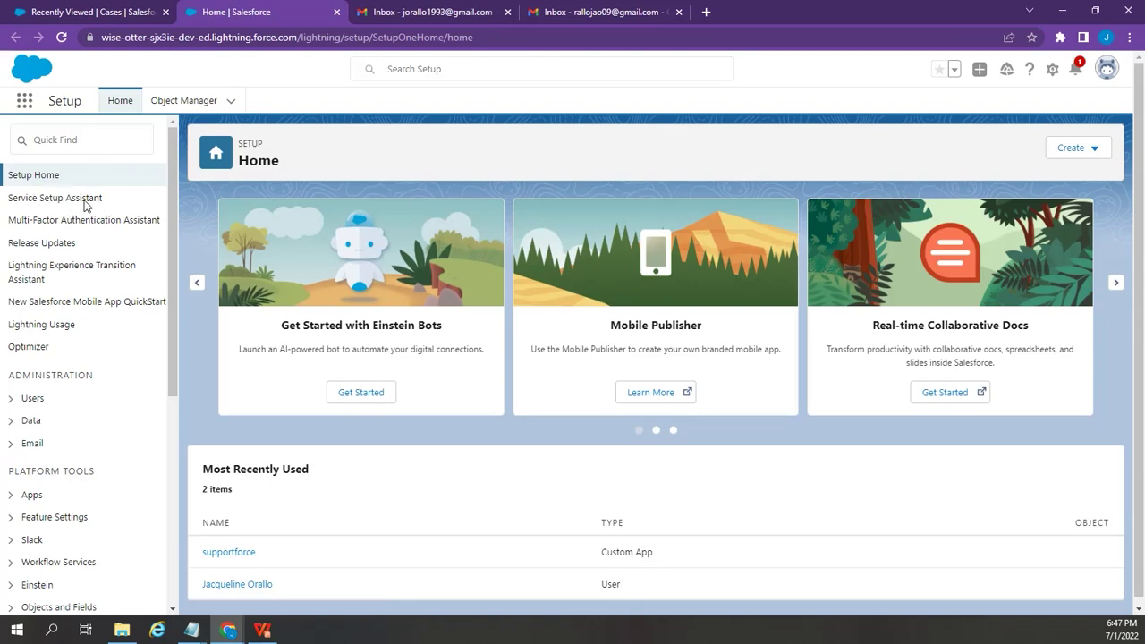
pyautogui.click(74, 205)
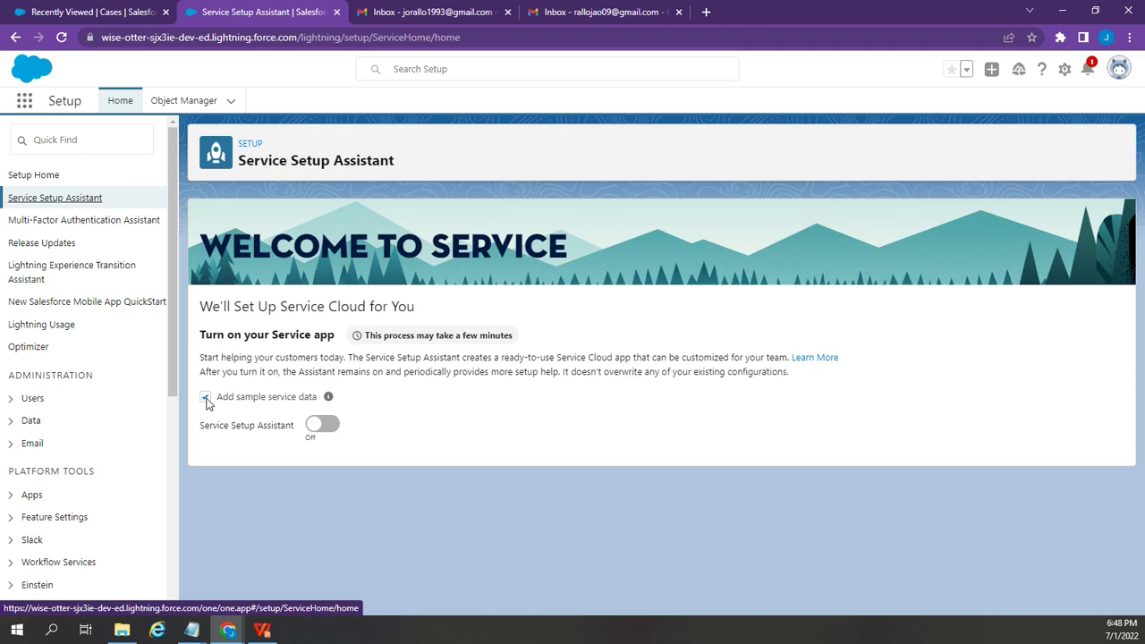
# - Turn on the Service Setup Assistant without sample service data and check the status of the app build
pyautogui.click(206, 399)
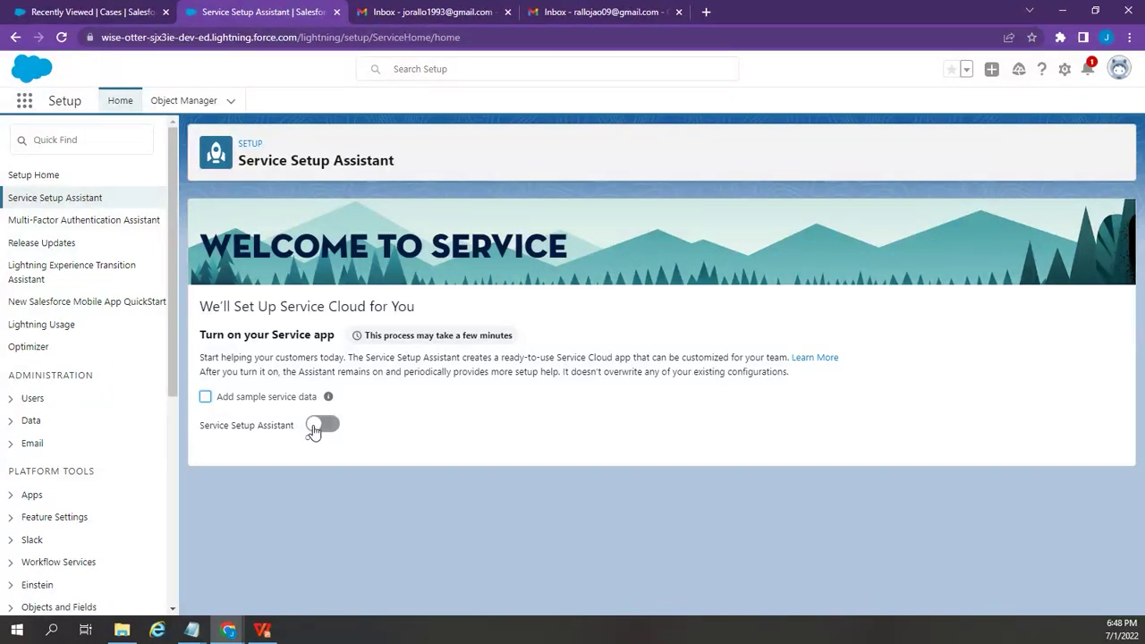
pyautogui.click(320, 425)
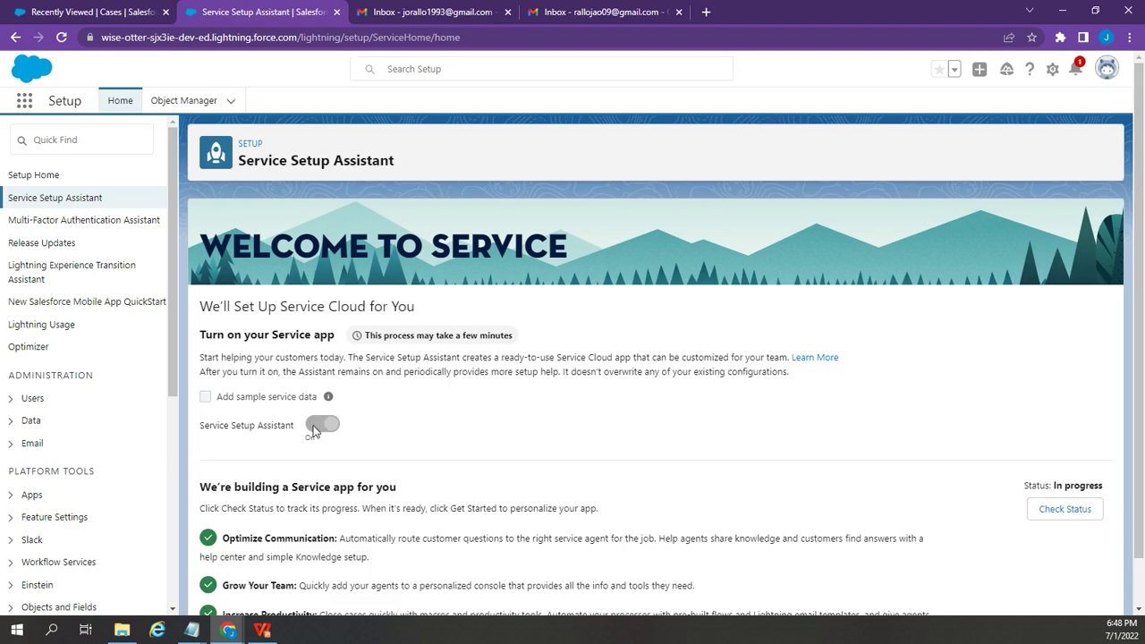
pyautogui.scroll(-1, 634, 444)
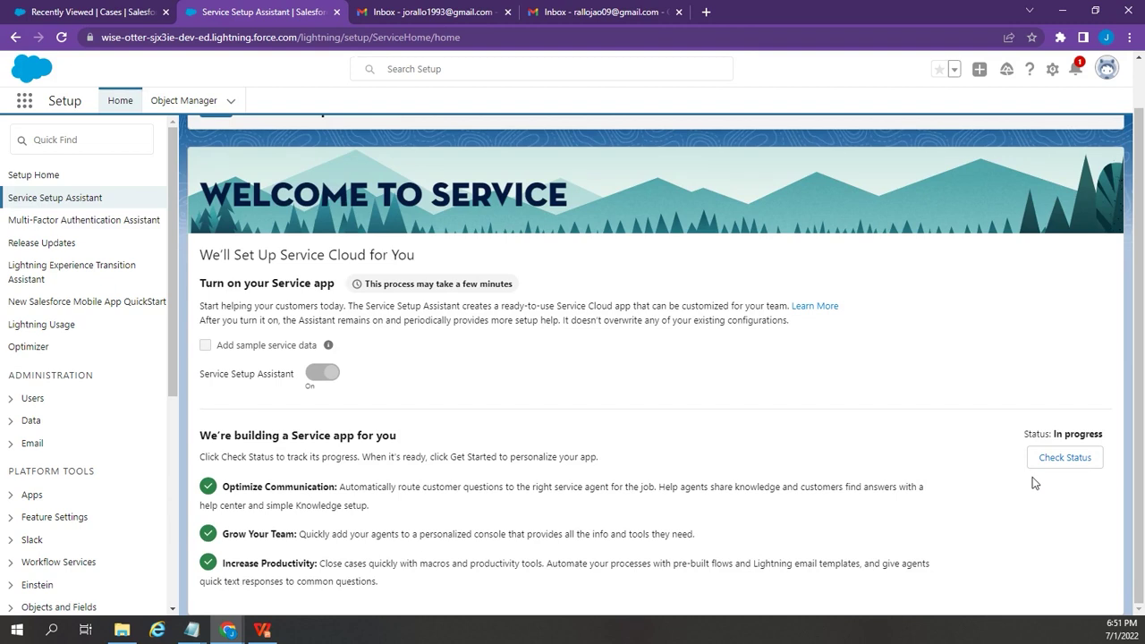
pyautogui.click(1062, 458)
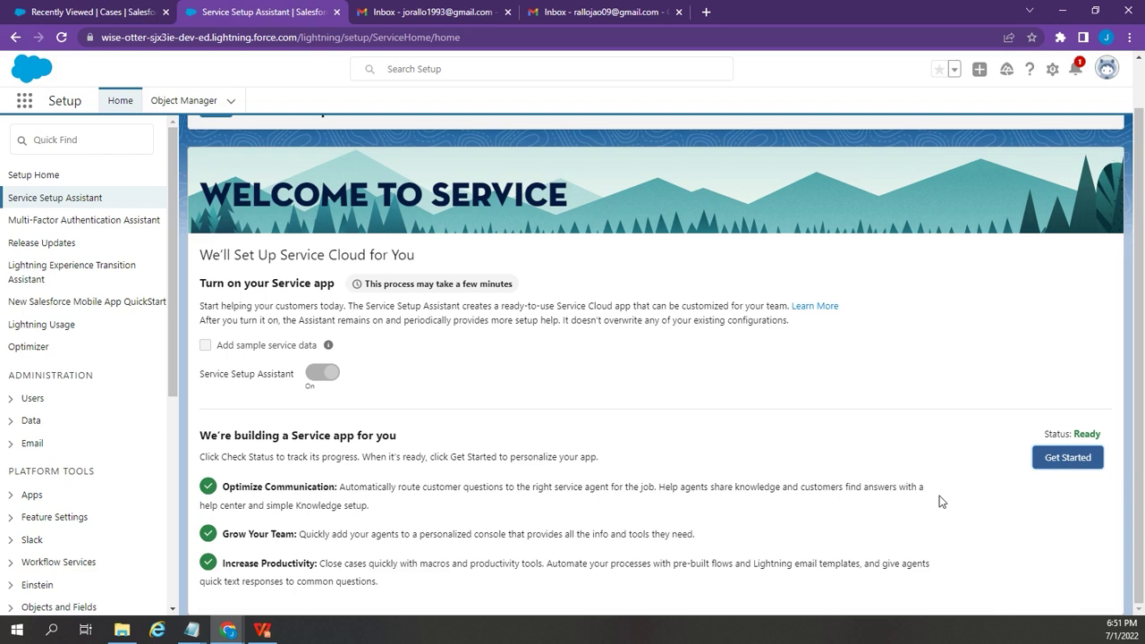
# - Get started with the Service app personalization and complete it without inviting team members, dismissing the congratulations window
pyautogui.click(1058, 462)
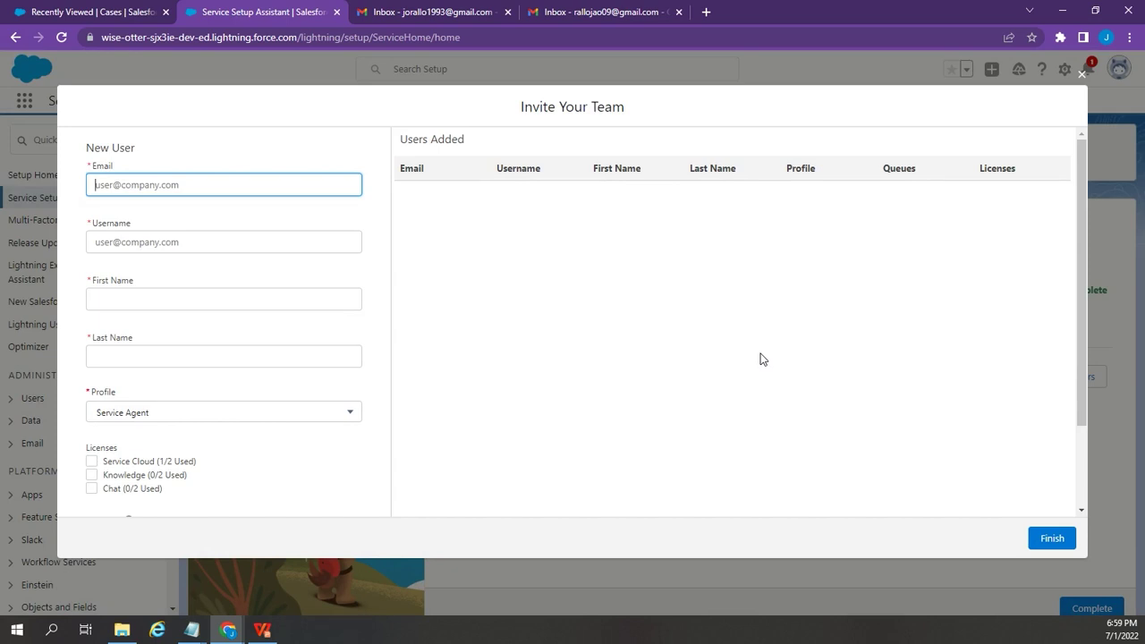
pyautogui.click(1082, 77)
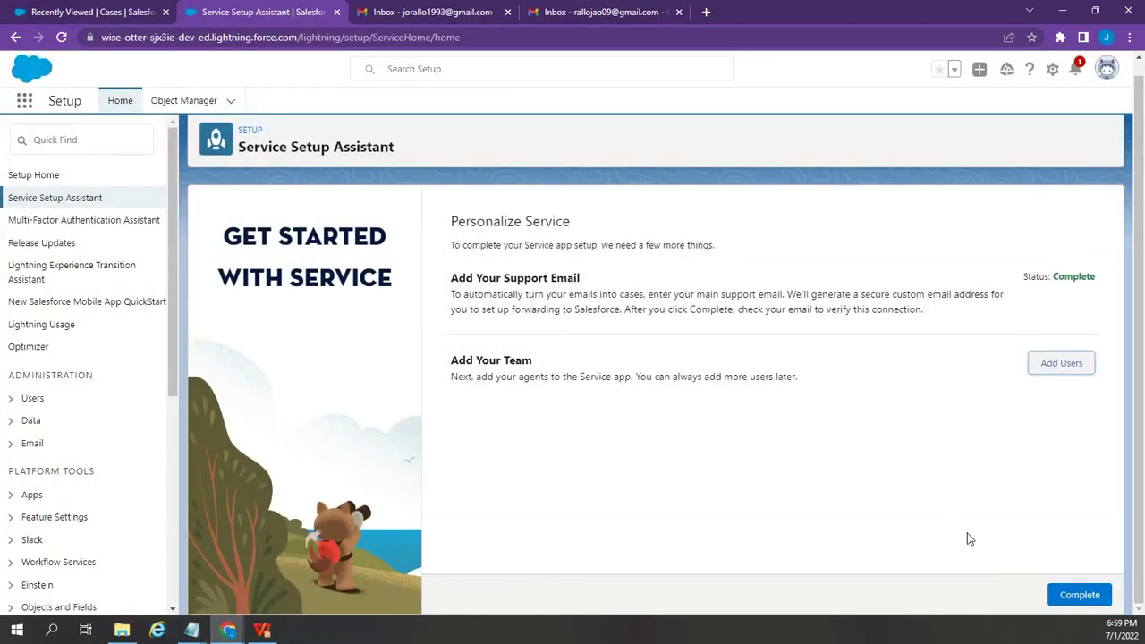
pyautogui.click(1070, 594)
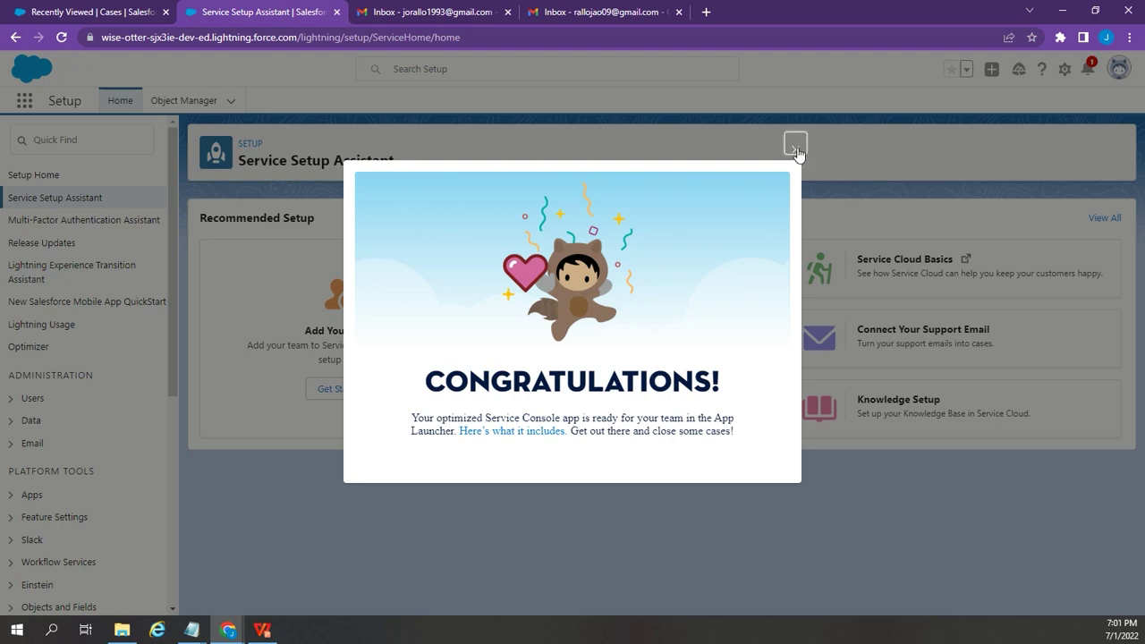
pyautogui.click(795, 145)
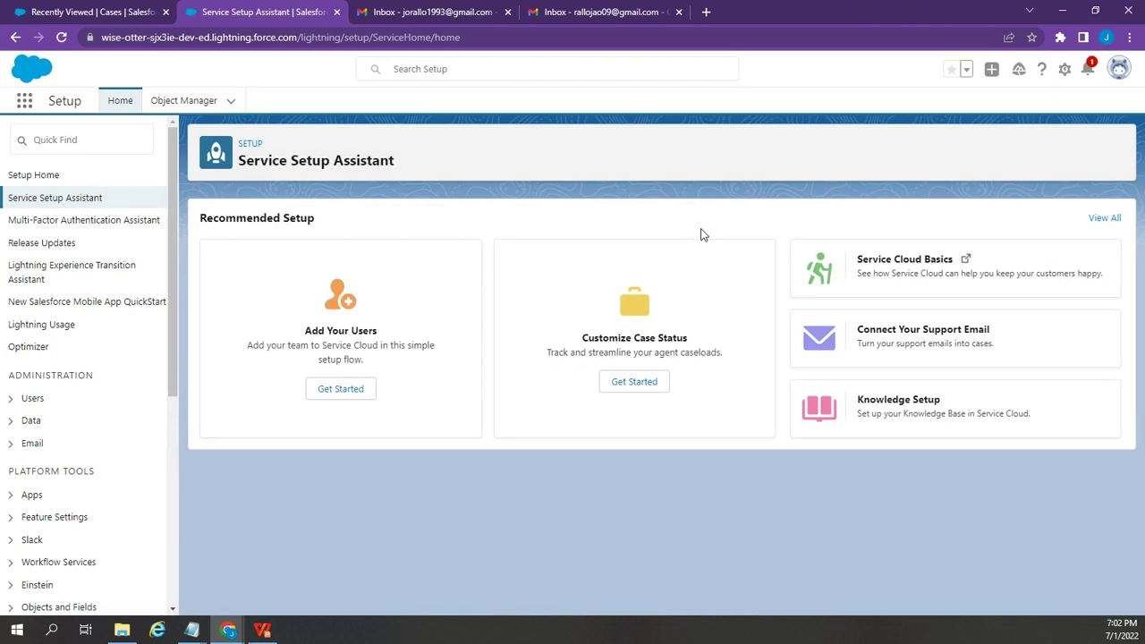
# - Search all recommended setup items for "omni" and start the Omni Channel Setup flow
pyautogui.click(1109, 223)
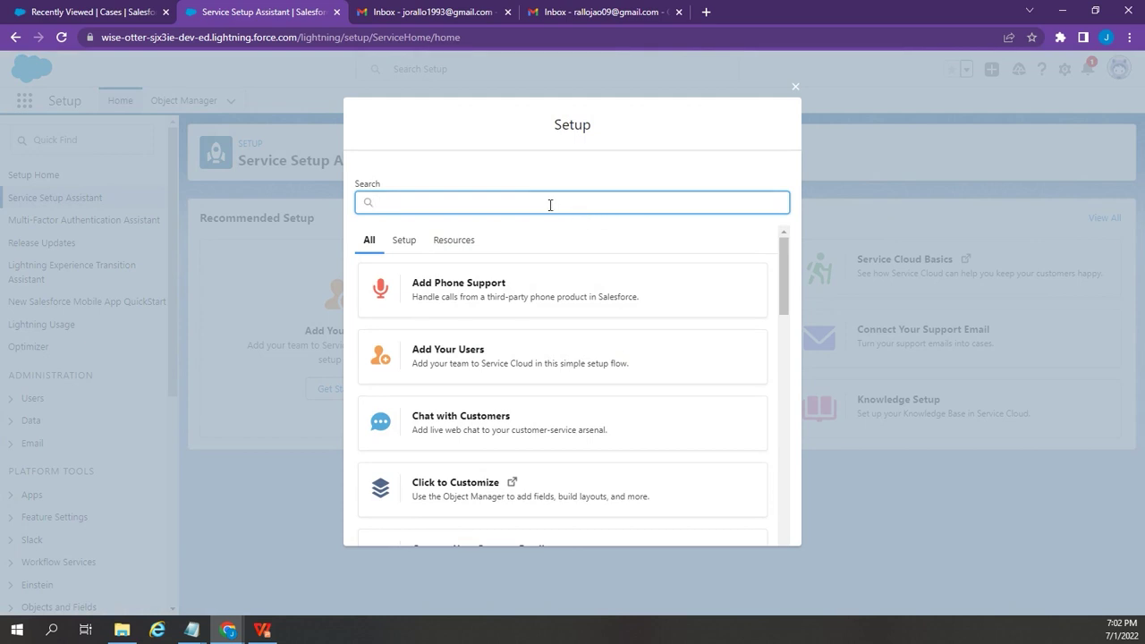
pyautogui.write('omni')
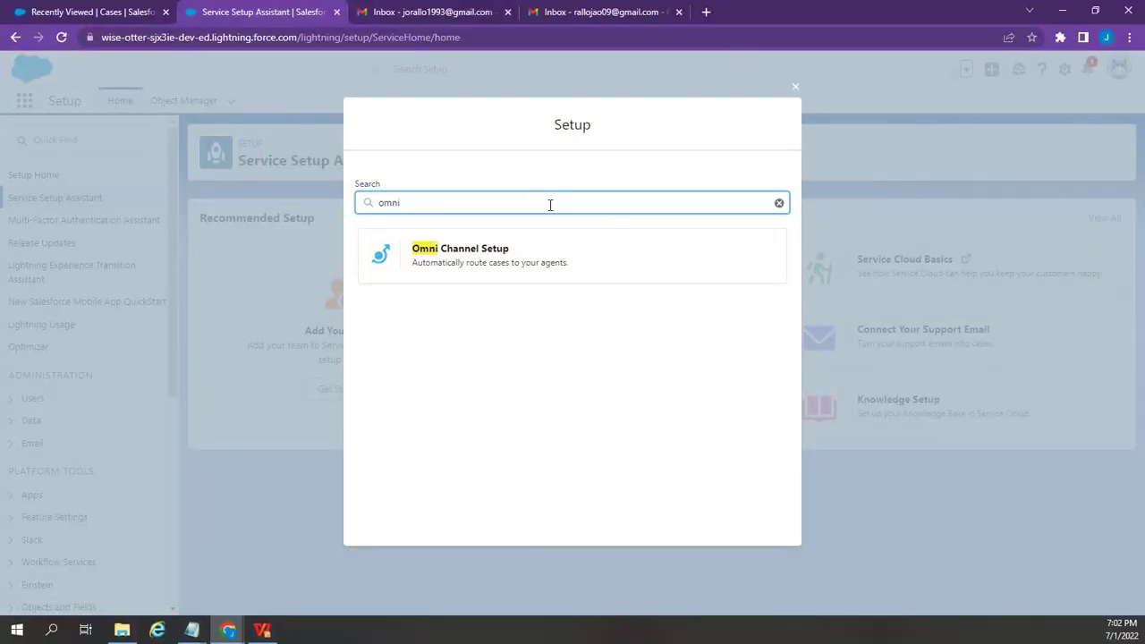
pyautogui.click(516, 269)
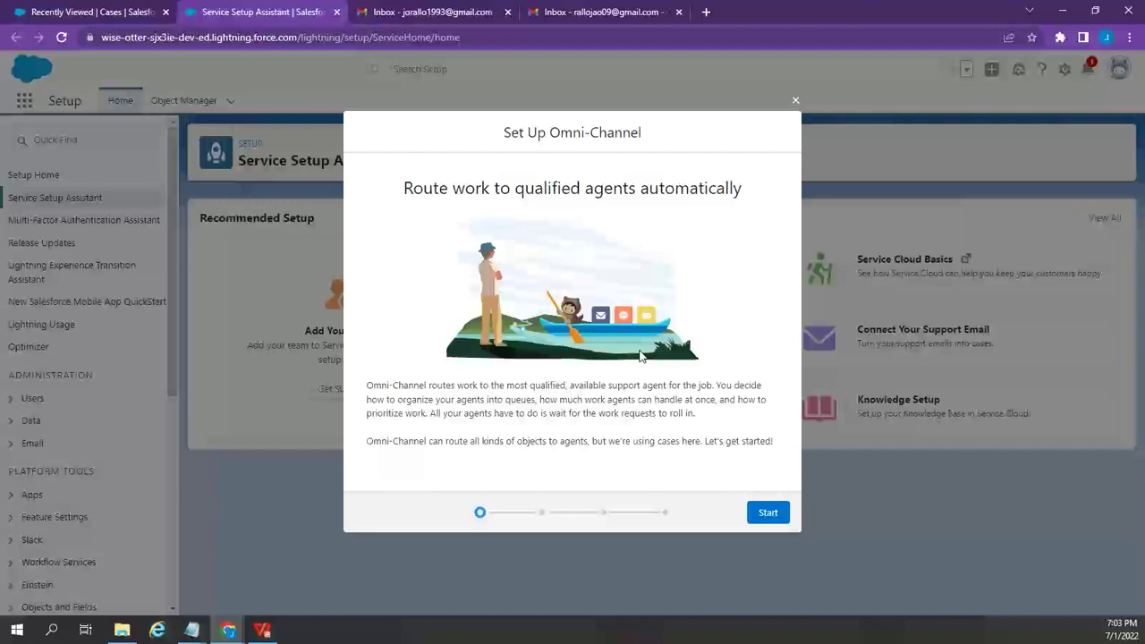
pyautogui.click(766, 514)
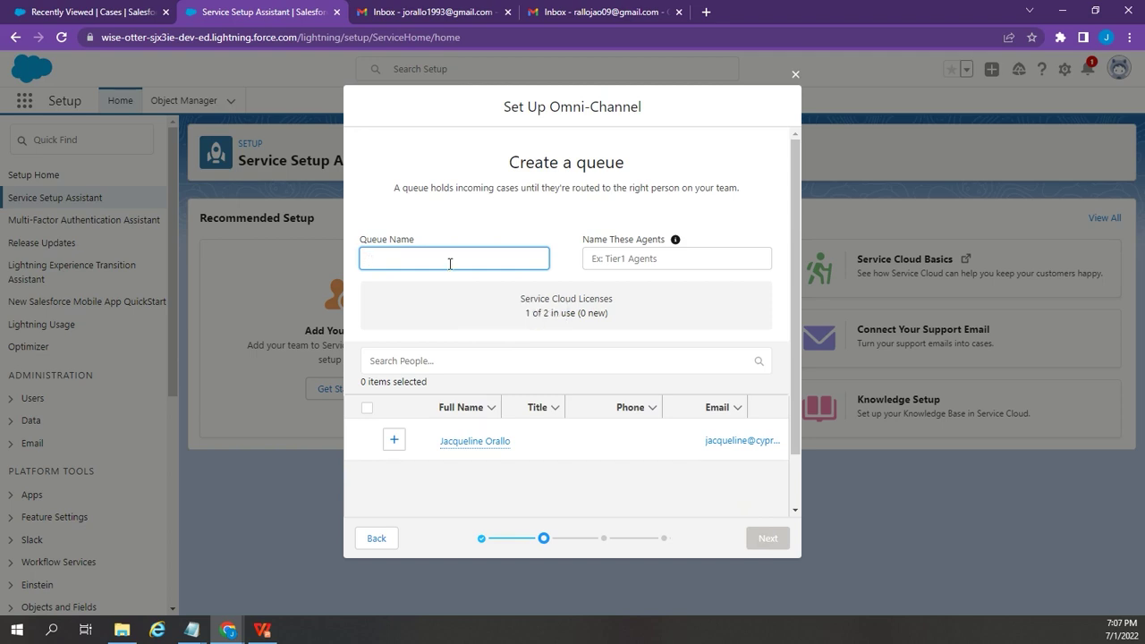
# - Name the new queue "Support" and its group of agents "Email Support"
pyautogui.click(450, 263)
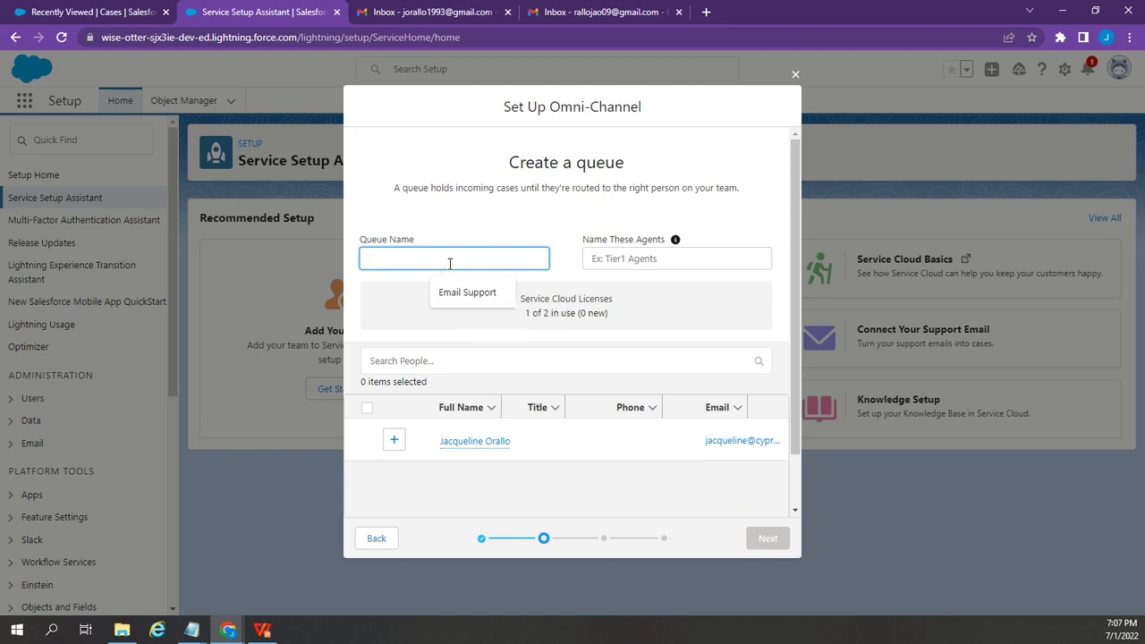
pyautogui.write('Support')
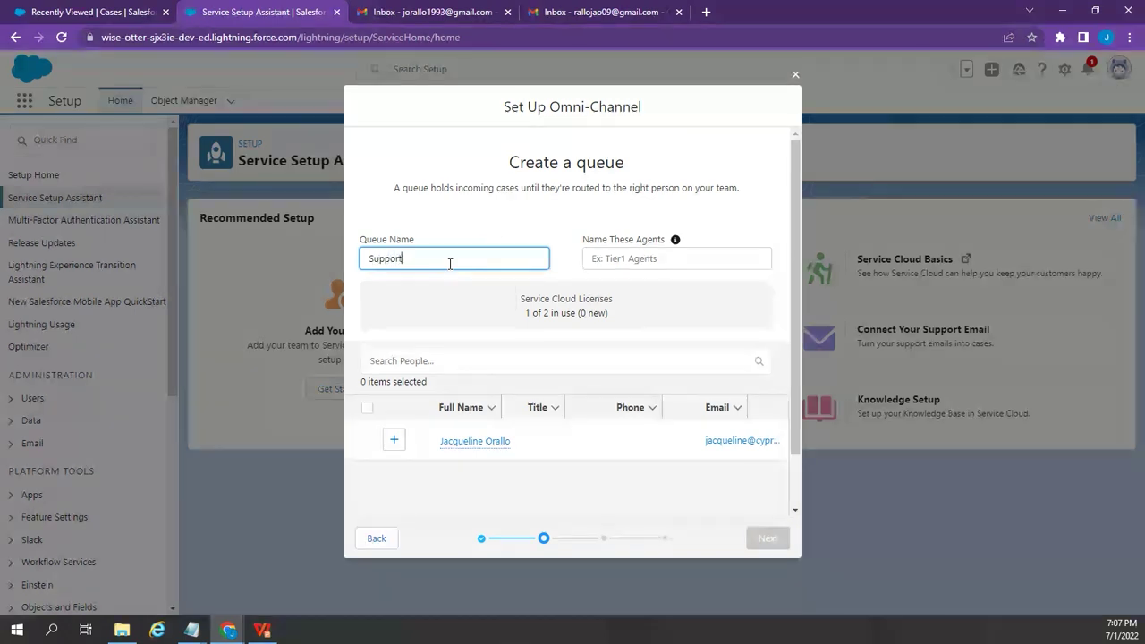
pyautogui.click(452, 289)
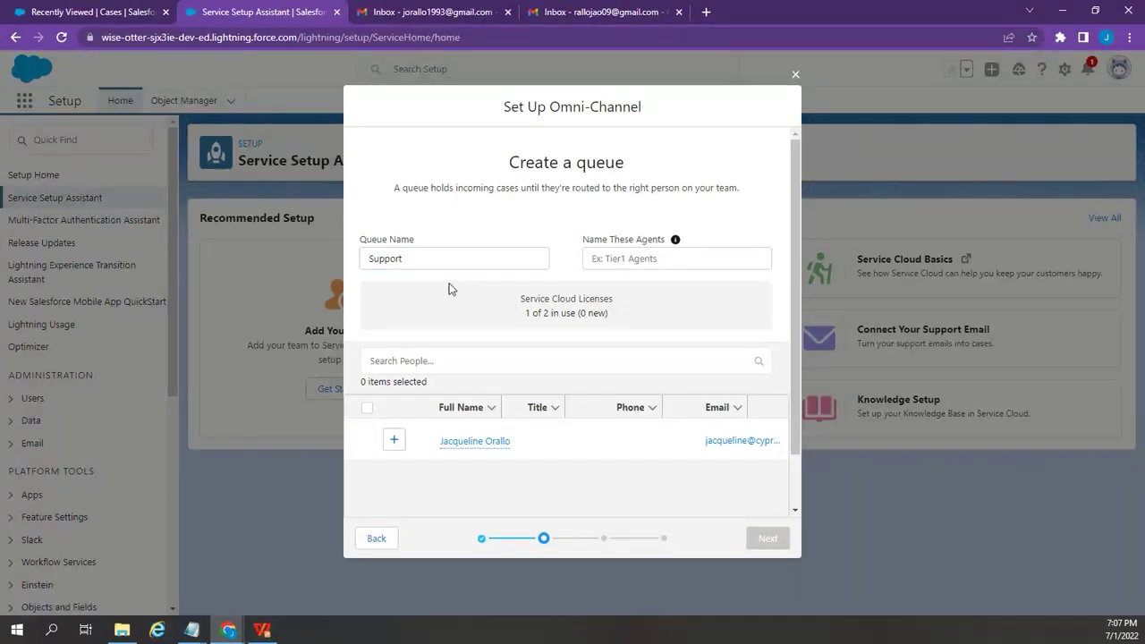
pyautogui.click(649, 258)
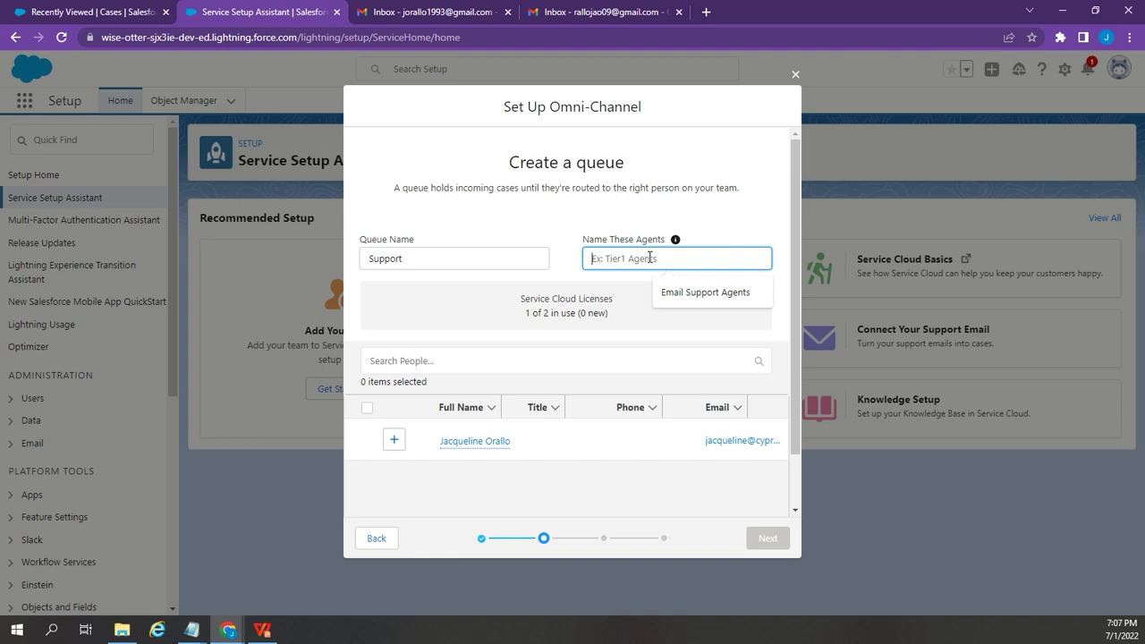
pyautogui.write('Email Su')
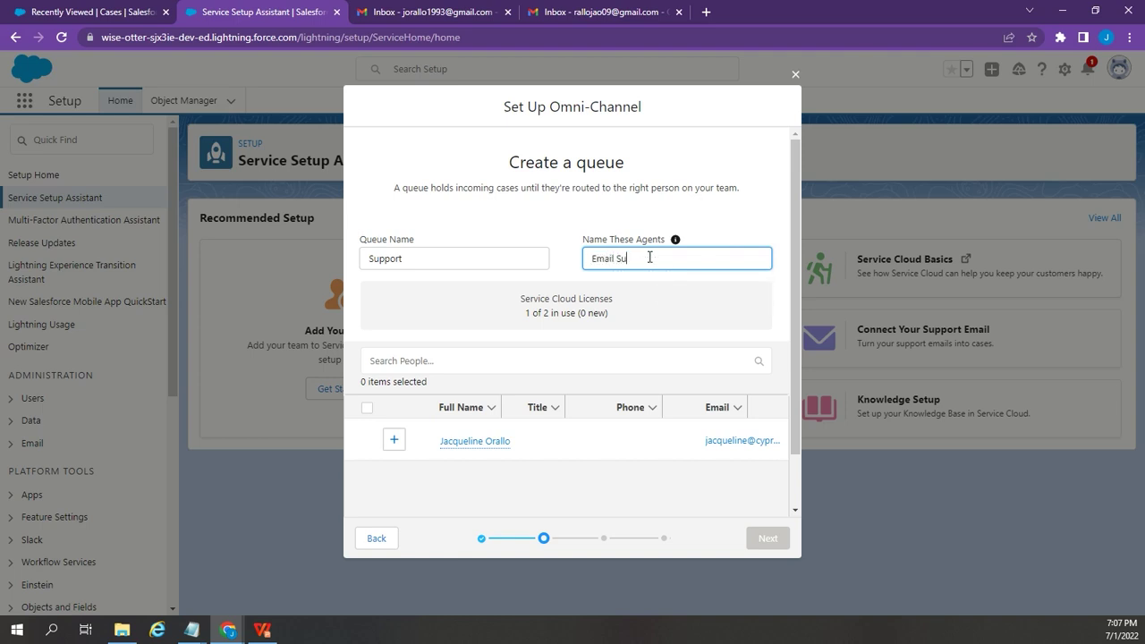
pyautogui.write('pport')
# - Add the listed user to the Support queue and continue to the work prioritization page
pyautogui.click(395, 440)
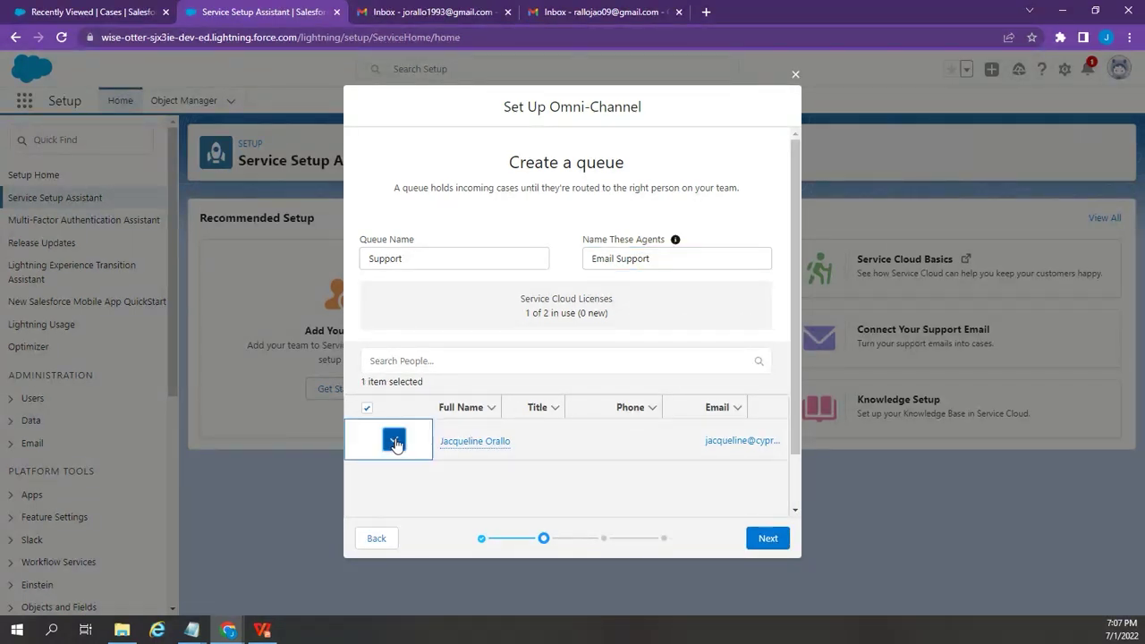
pyautogui.moveTo(505, 444)
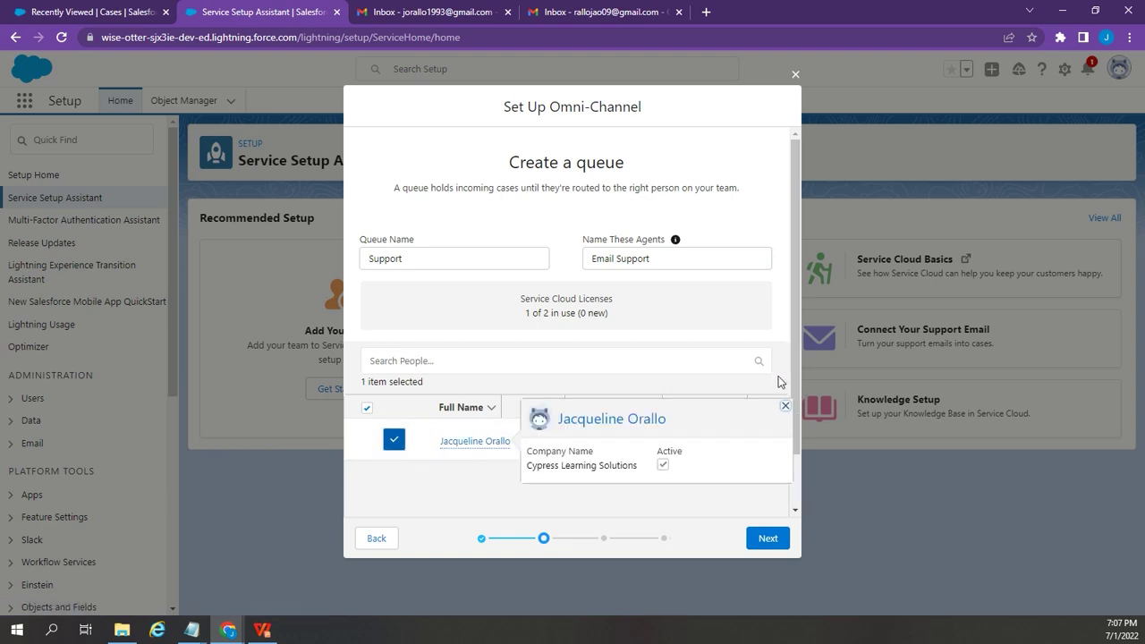
pyautogui.click(785, 405)
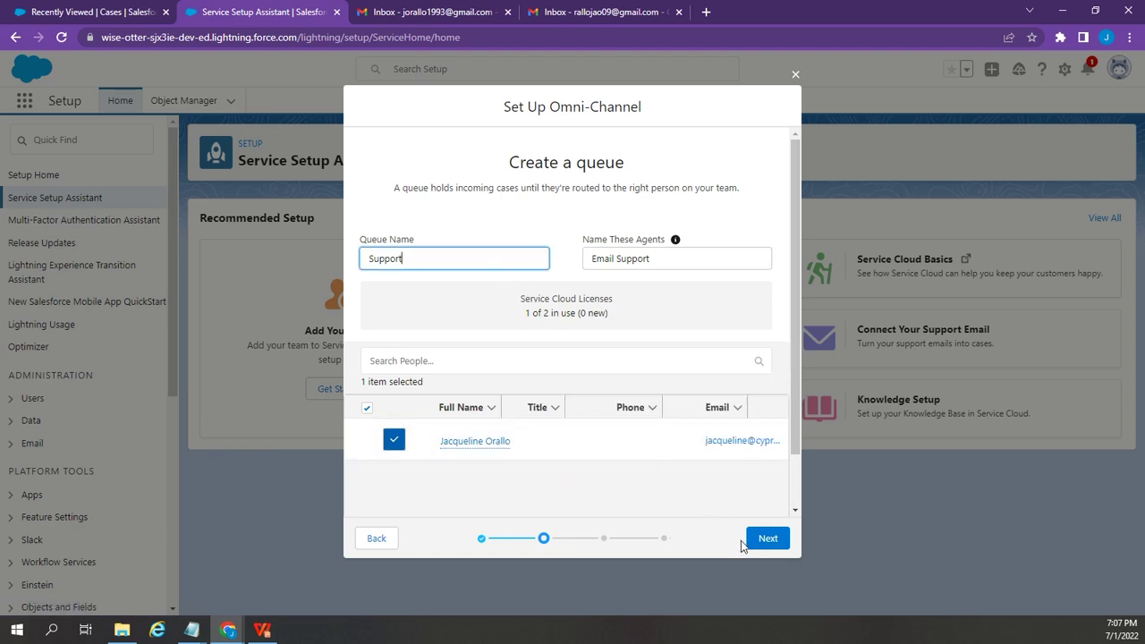
pyautogui.click(768, 539)
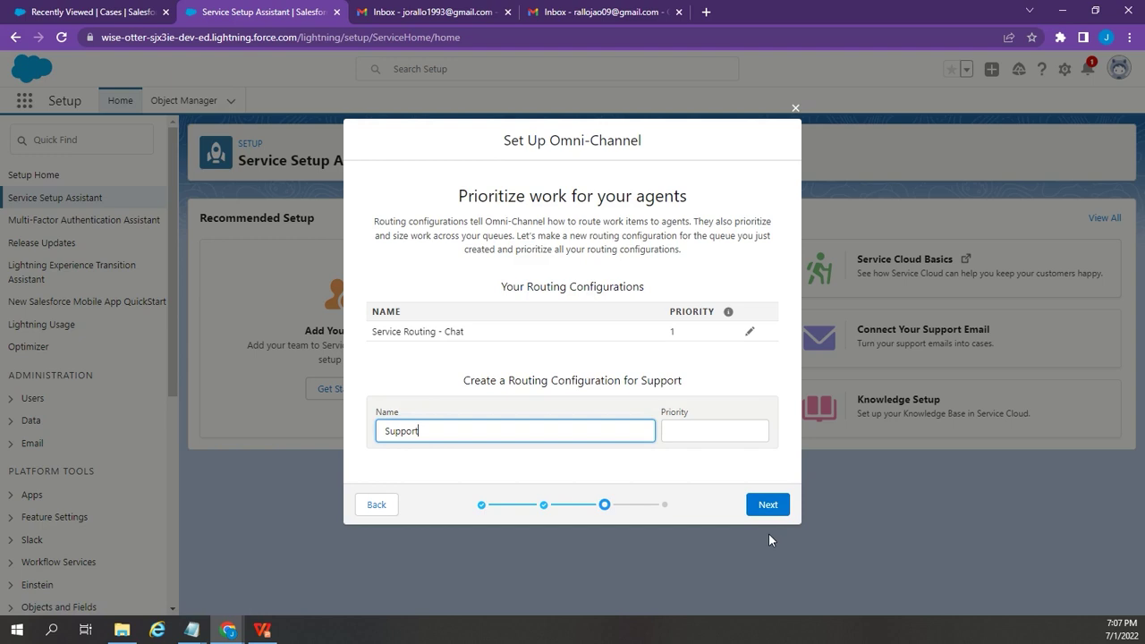
# - Set the priority of the Support routing configuration to 1
pyautogui.click(622, 448)
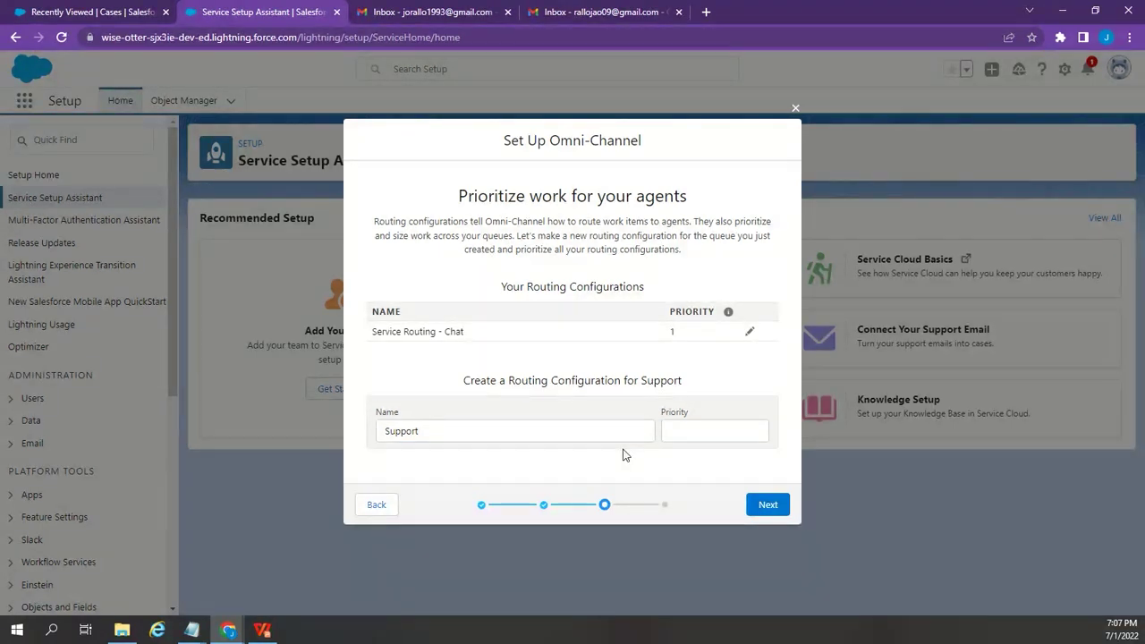
pyautogui.click(682, 432)
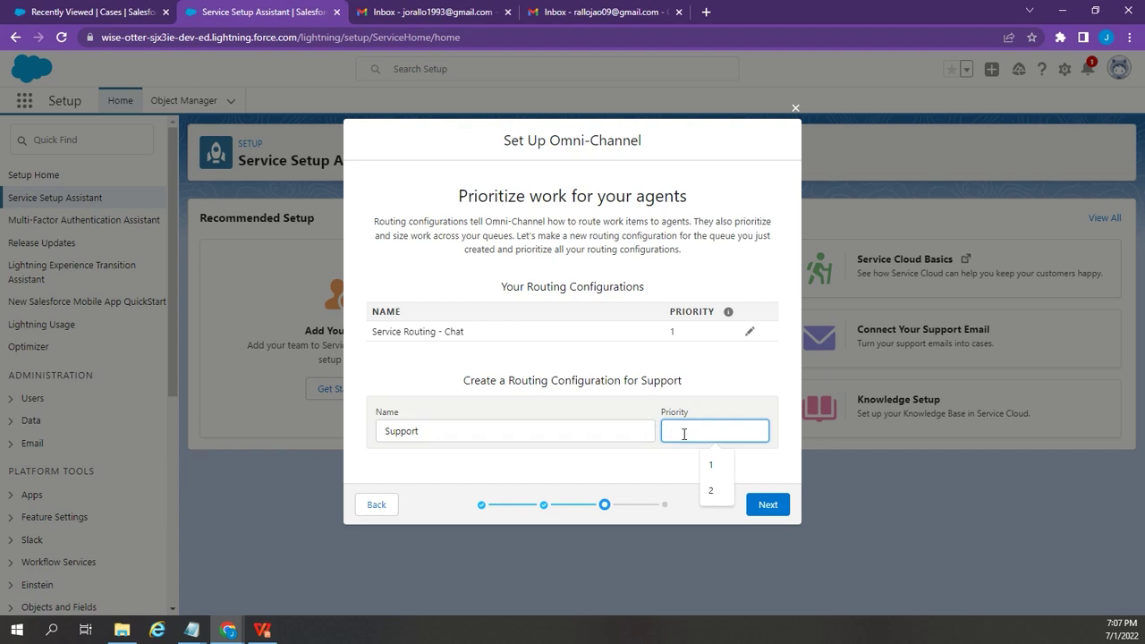
pyautogui.write('1')
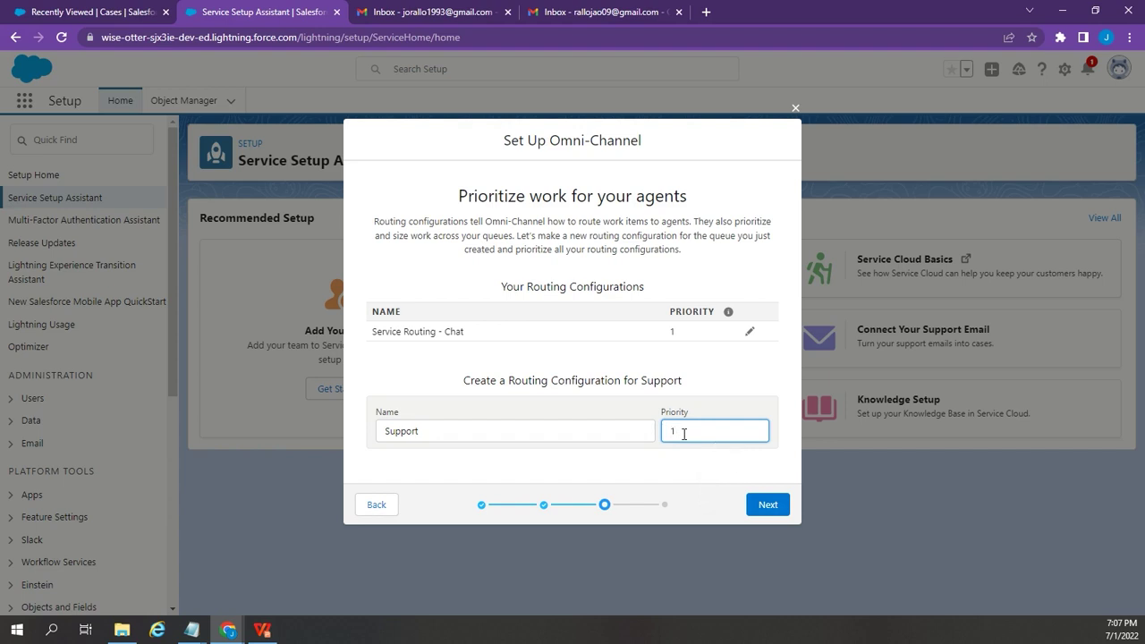
pyautogui.click(623, 456)
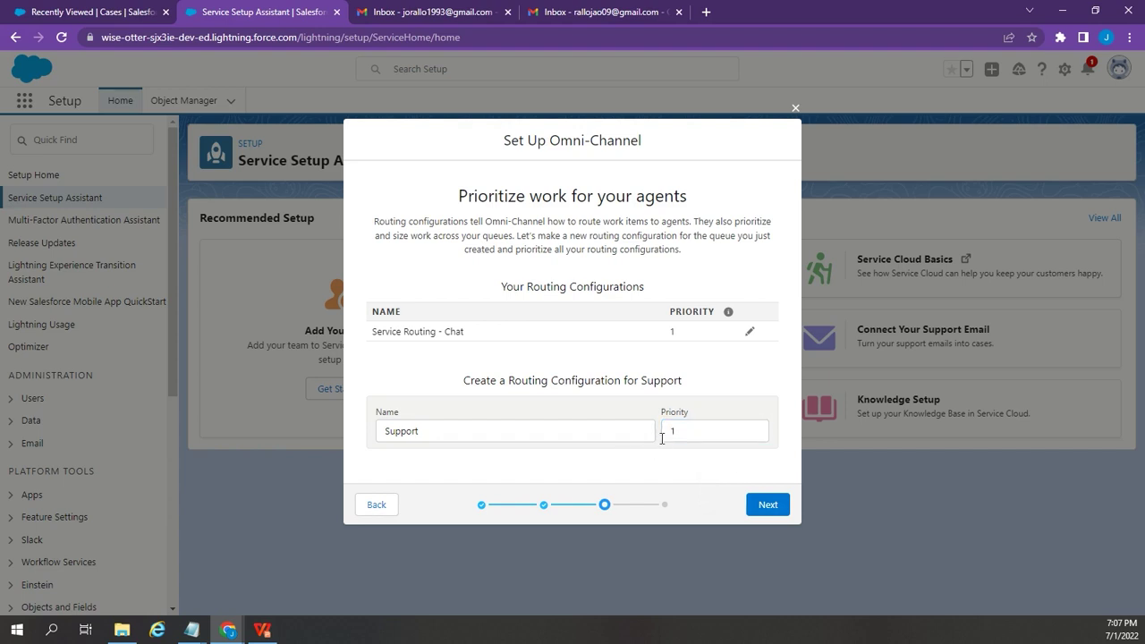
# - Accept a work item size of 5 and an agent capacity of 20, and finish the Omni-Channel setup
pyautogui.click(774, 507)
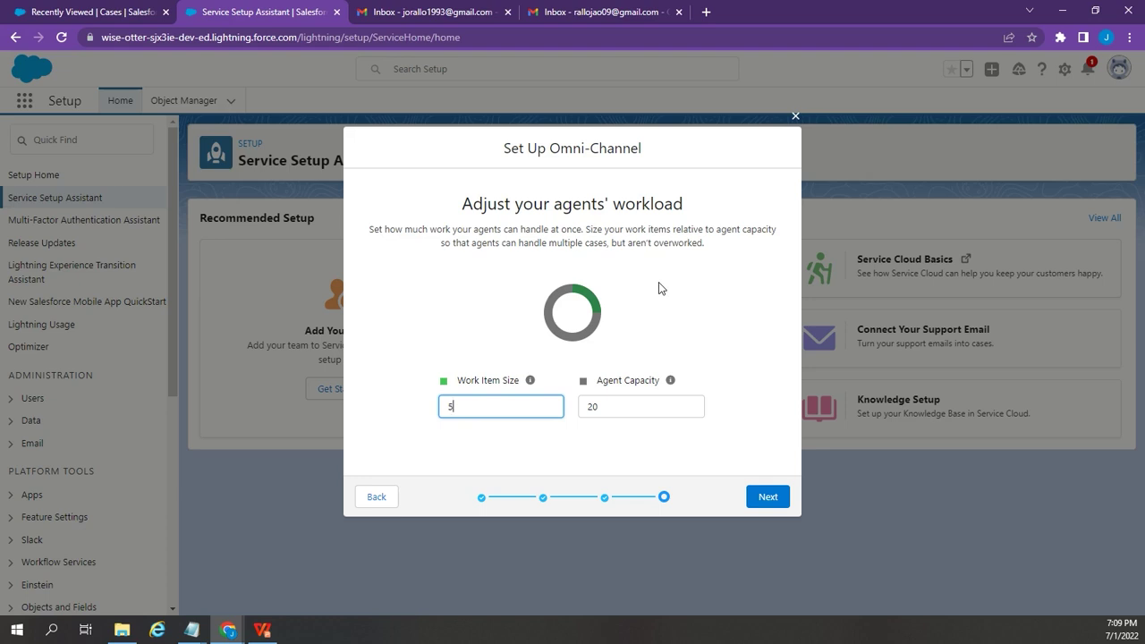
pyautogui.click(771, 498)
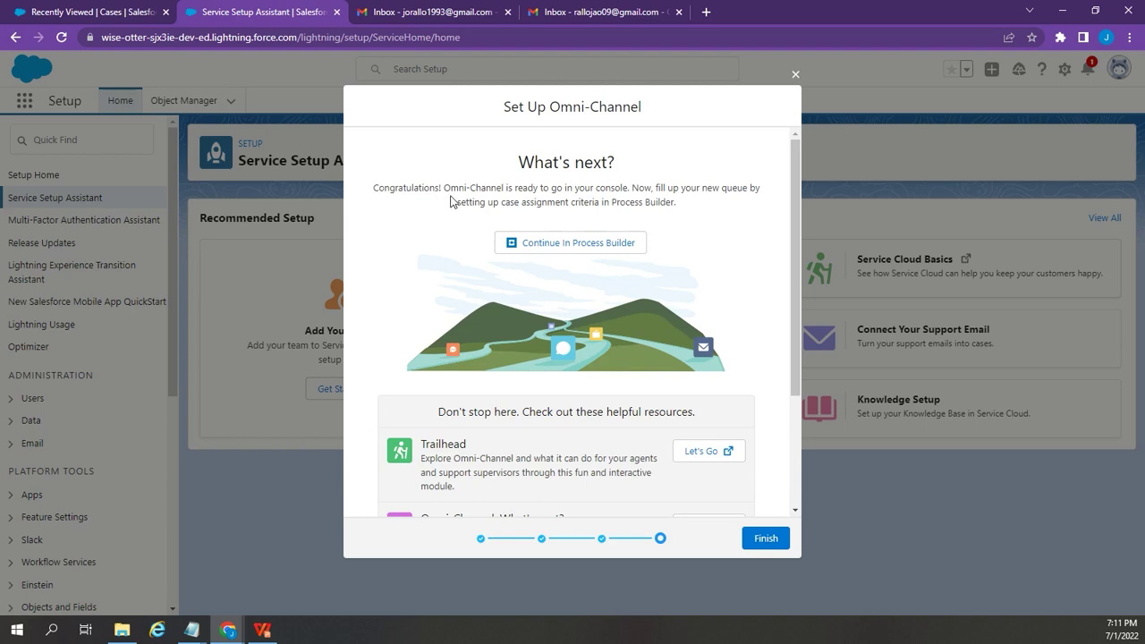
pyautogui.click(767, 542)
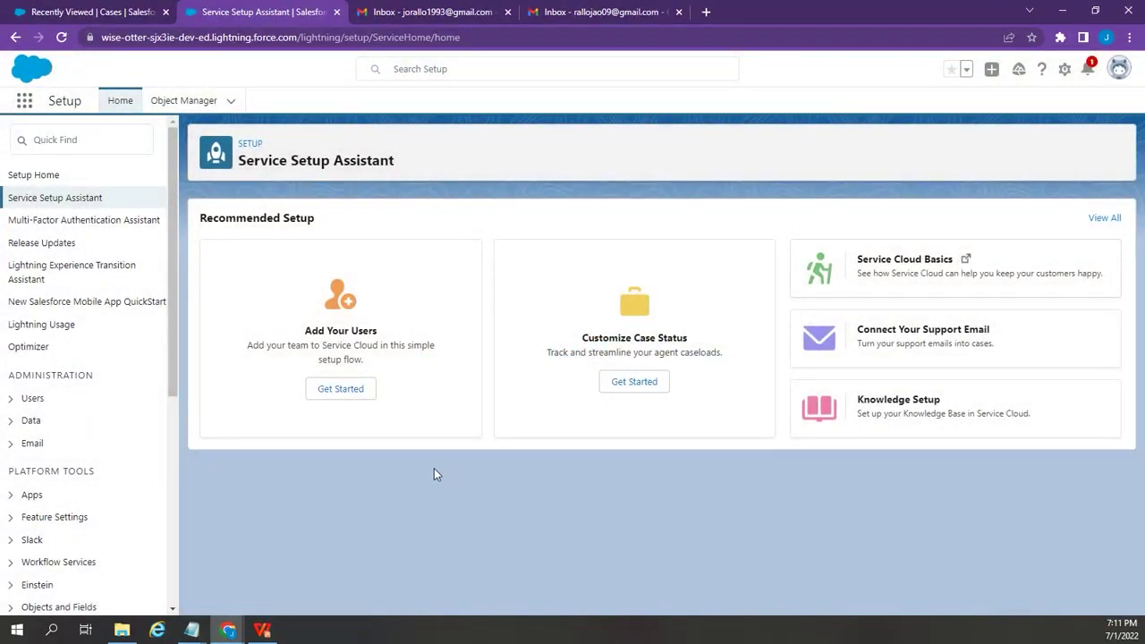
# - Find the Service Console app by searching for "Service", open it, and dismiss the browser's notification request
pyautogui.click(26, 106)
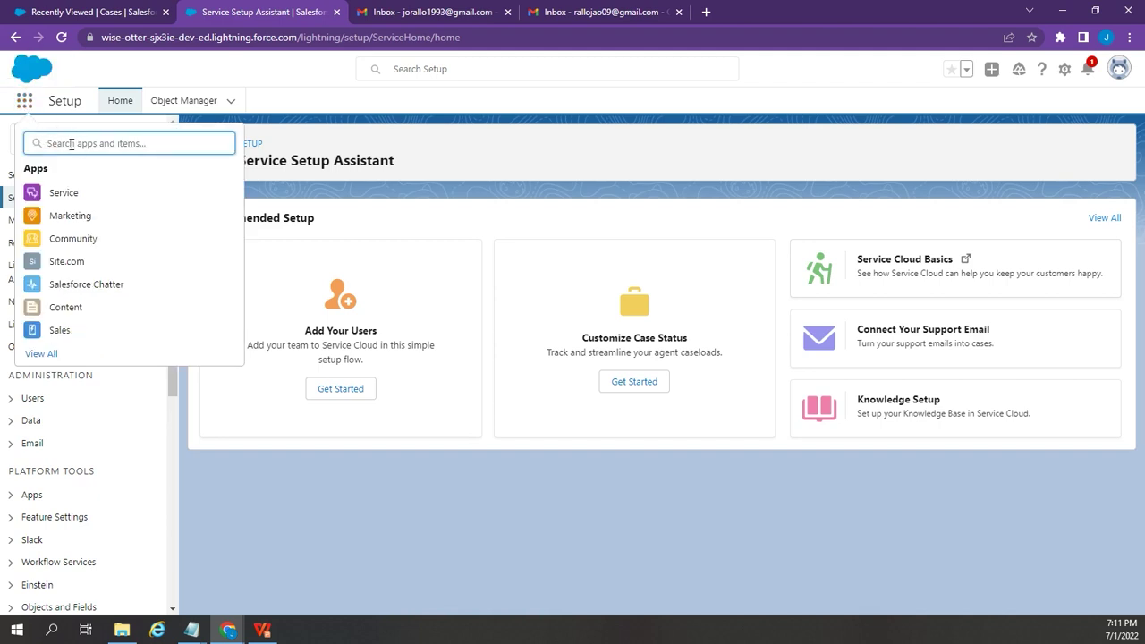
pyautogui.write('Service')
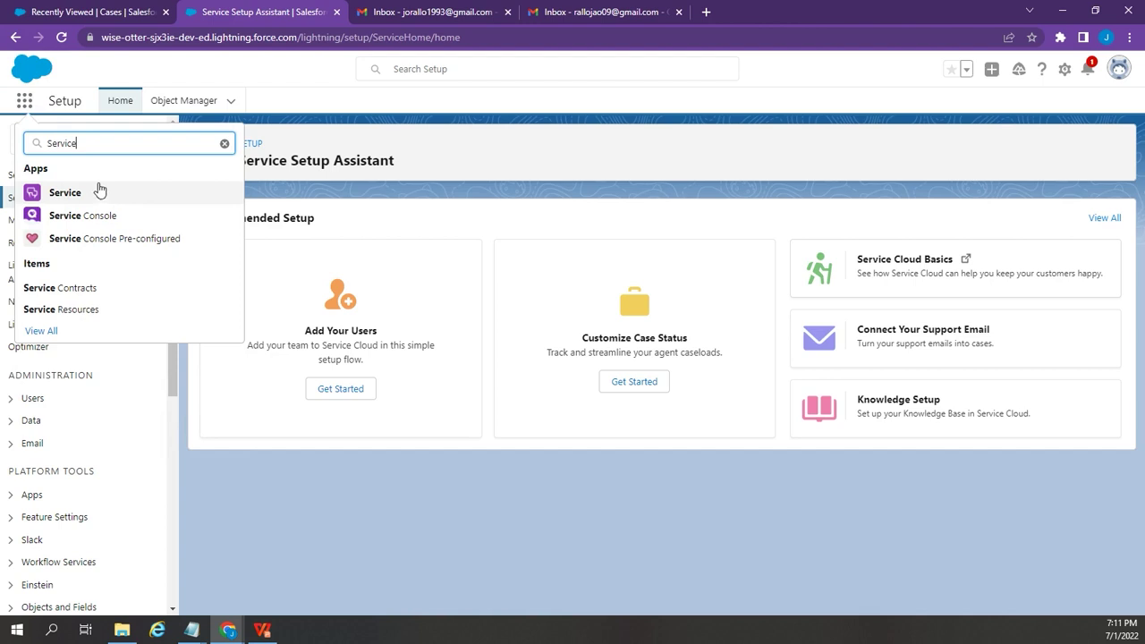
pyautogui.click(93, 221)
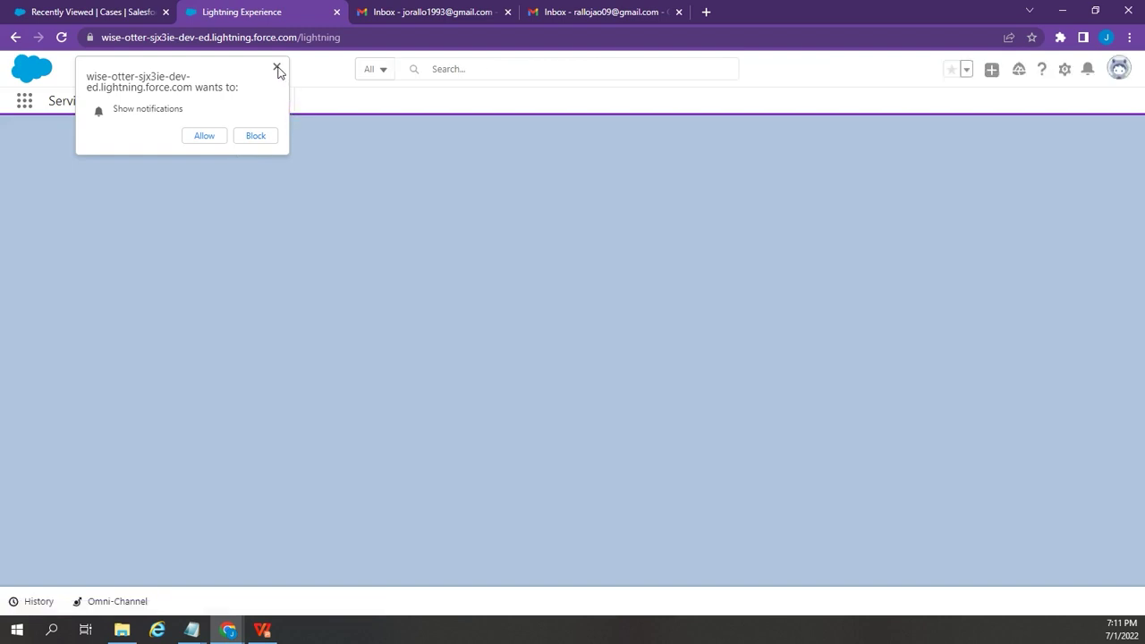
pyautogui.click(278, 69)
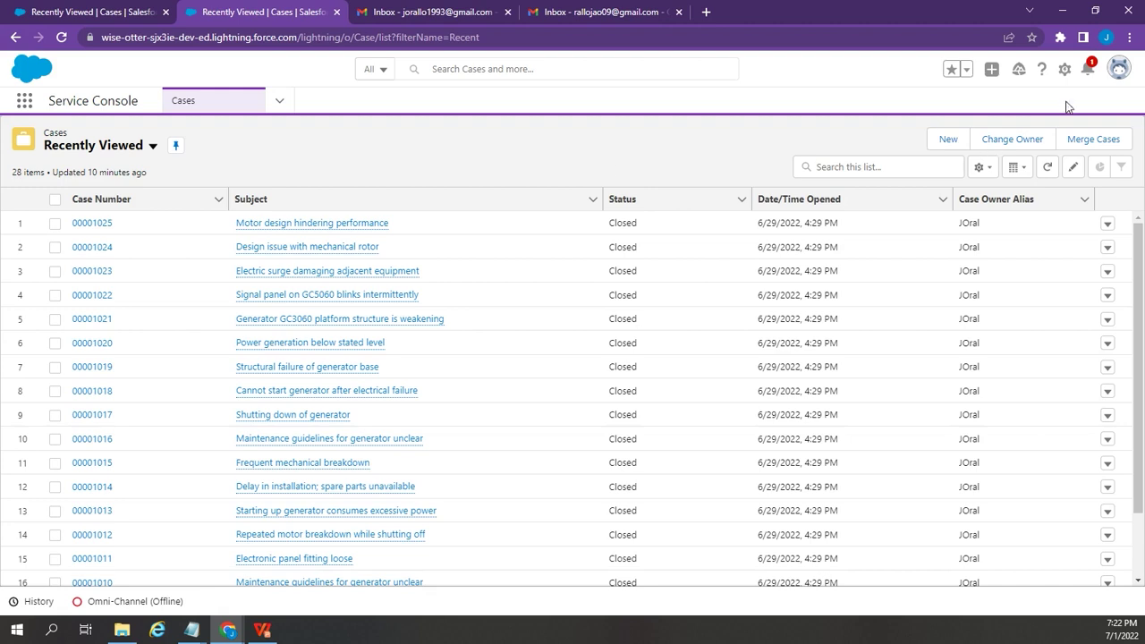
# - Open Setup and go to the Email-to-Case settings page by searching for "Email-to"
pyautogui.click(1064, 70)
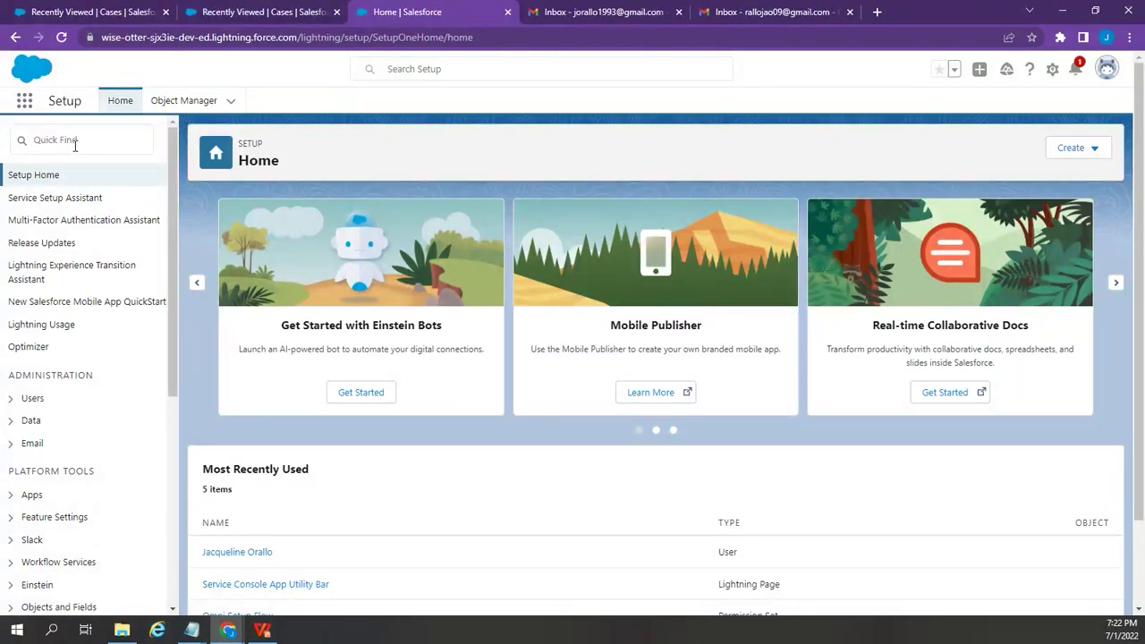
pyautogui.click(74, 144)
pyautogui.write('Email')
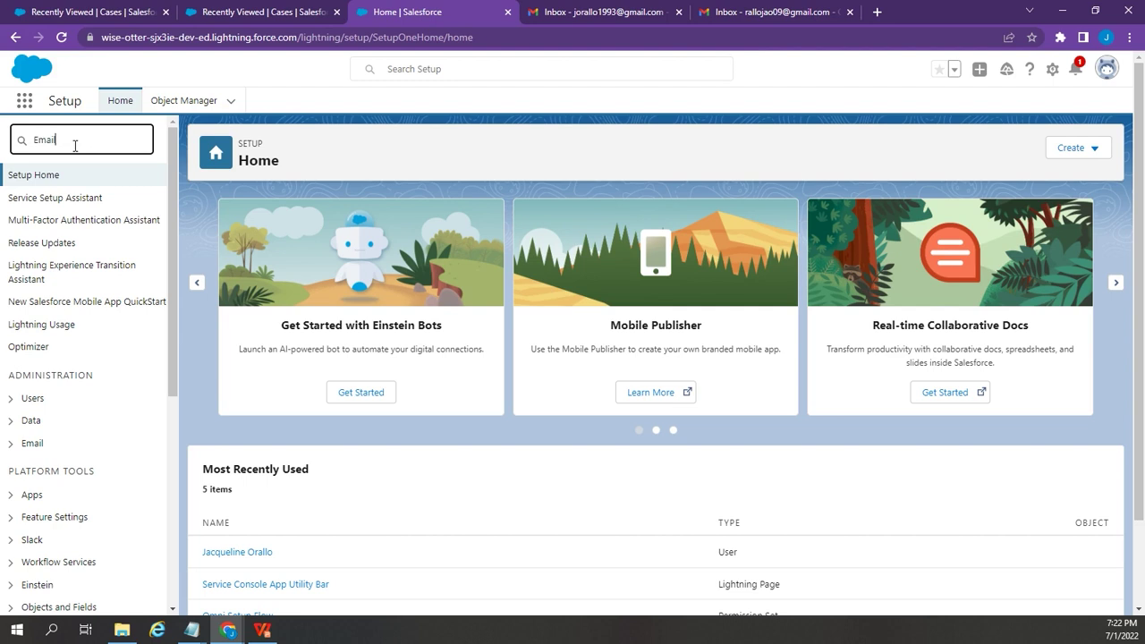
pyautogui.write('-to')
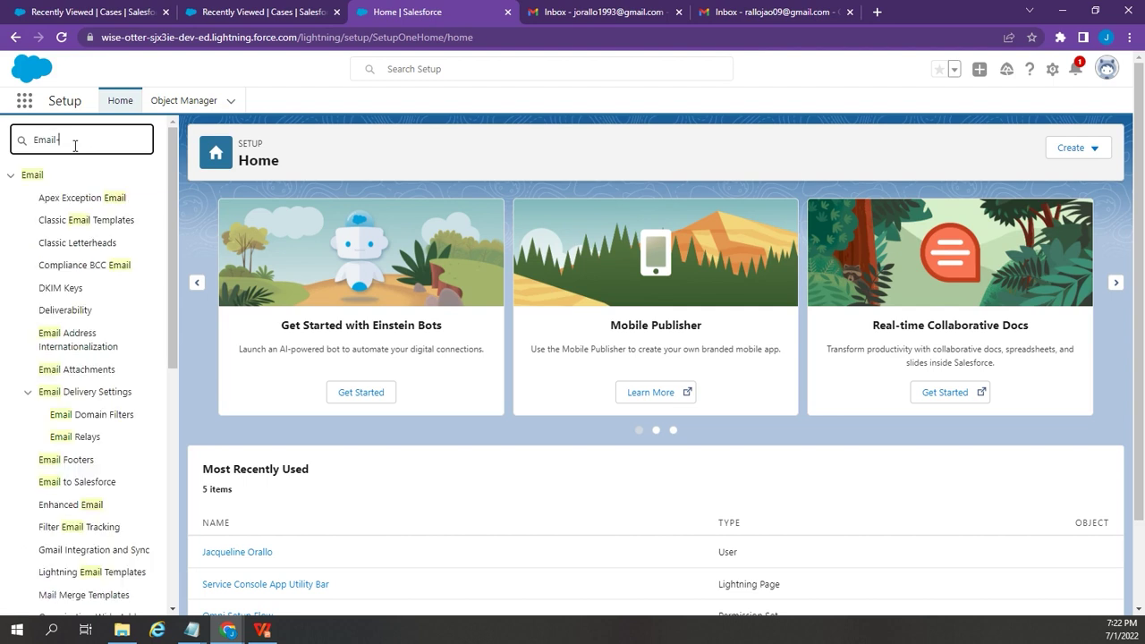
pyautogui.click(93, 223)
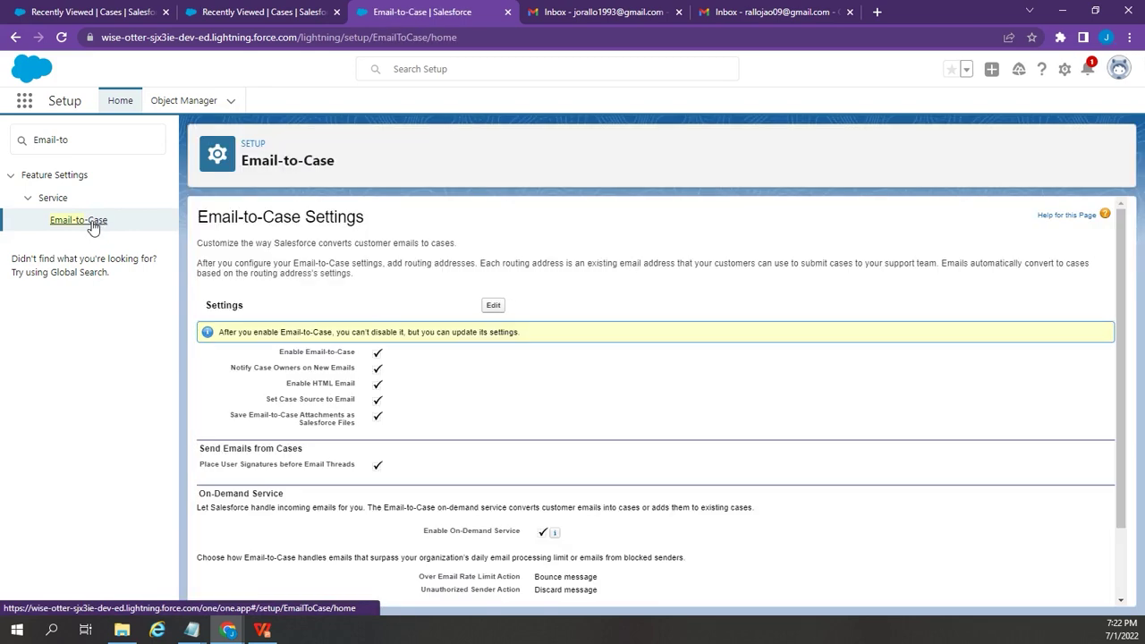
# - Edit the Routing Test routing address and set its case owner to the Support queue, clearing the queue lookup's search to list all queues
pyautogui.scroll(-2, 751, 403)
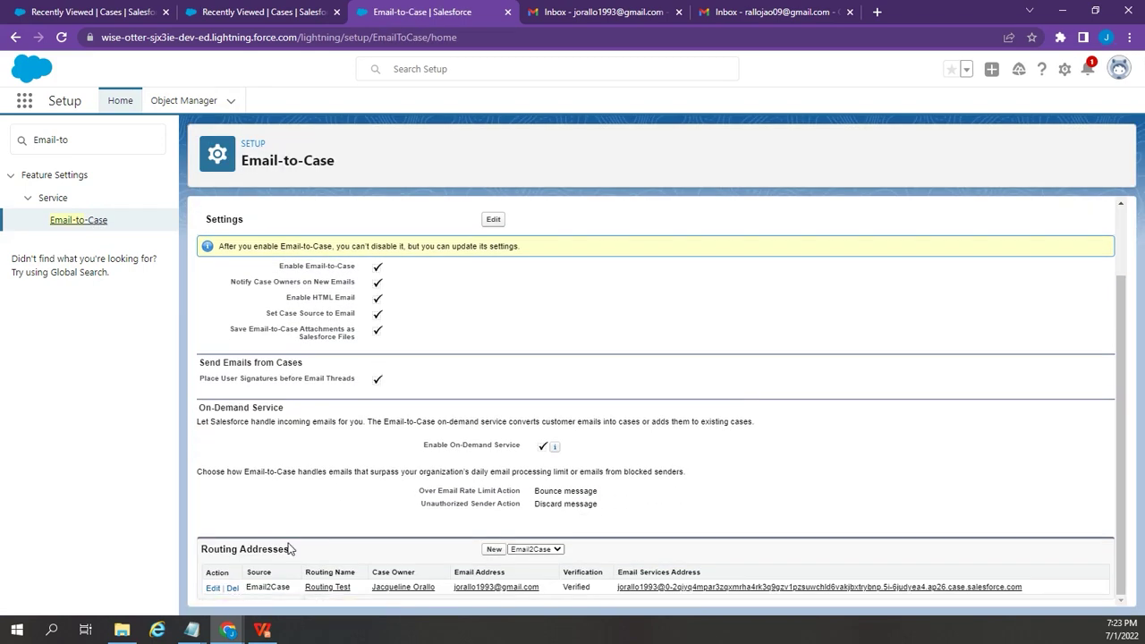
pyautogui.click(213, 589)
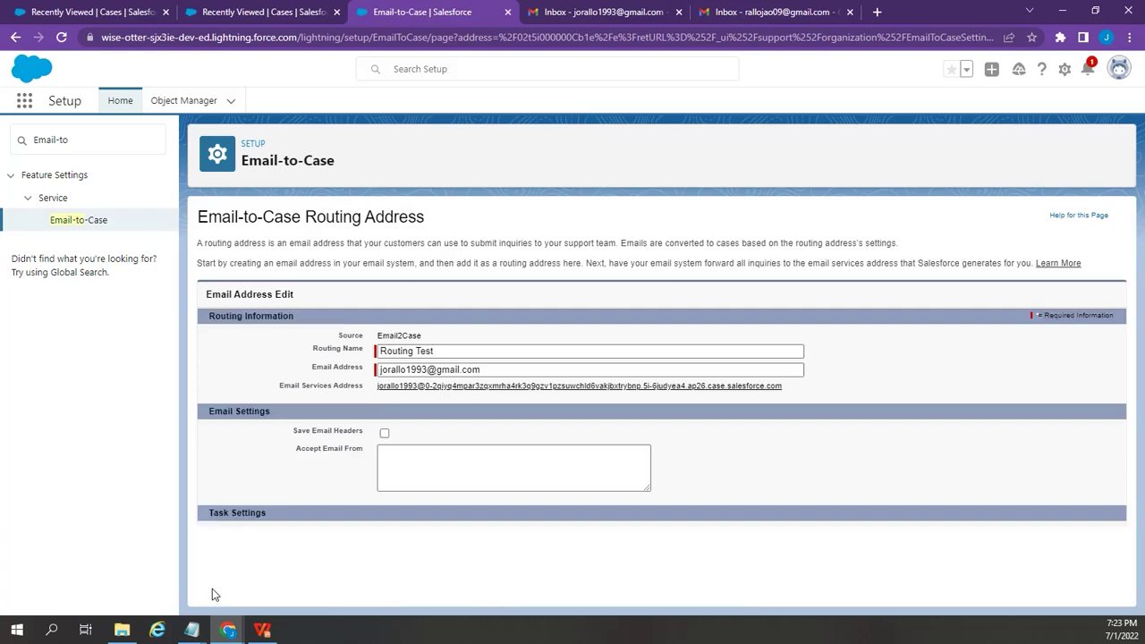
pyautogui.scroll(-2, 531, 519)
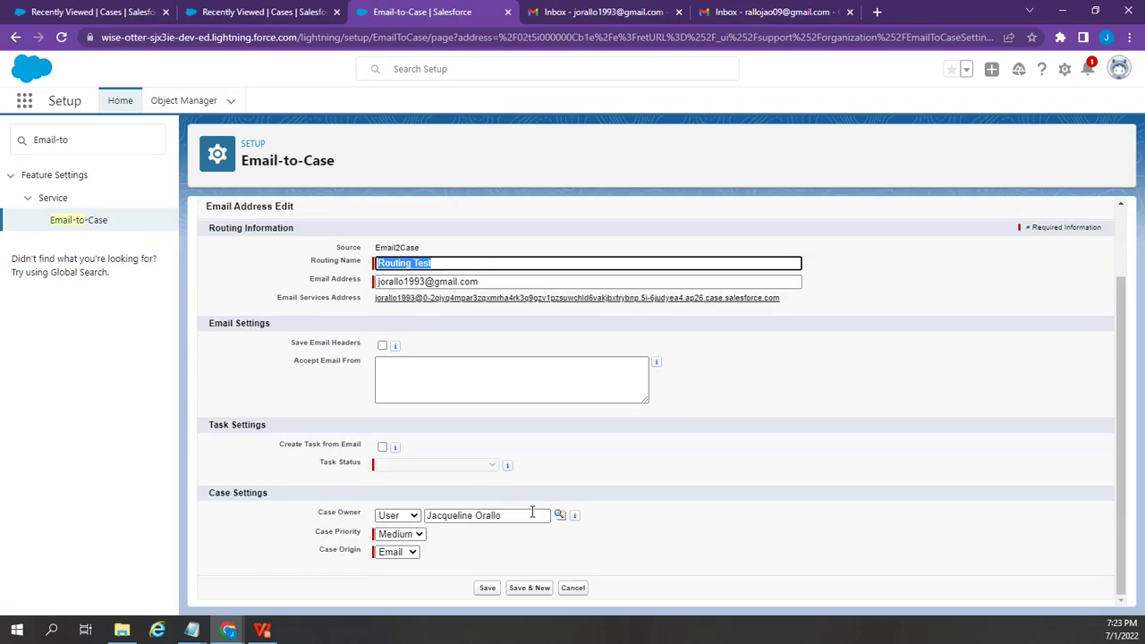
pyautogui.click(396, 516)
pyautogui.click(396, 516)
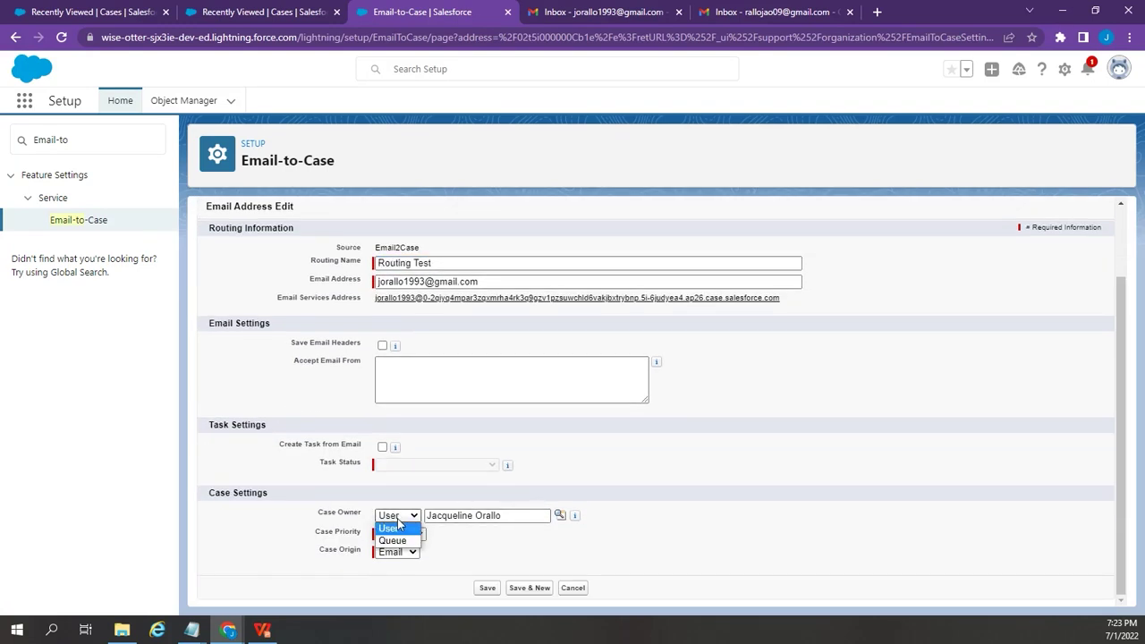
pyautogui.click(400, 540)
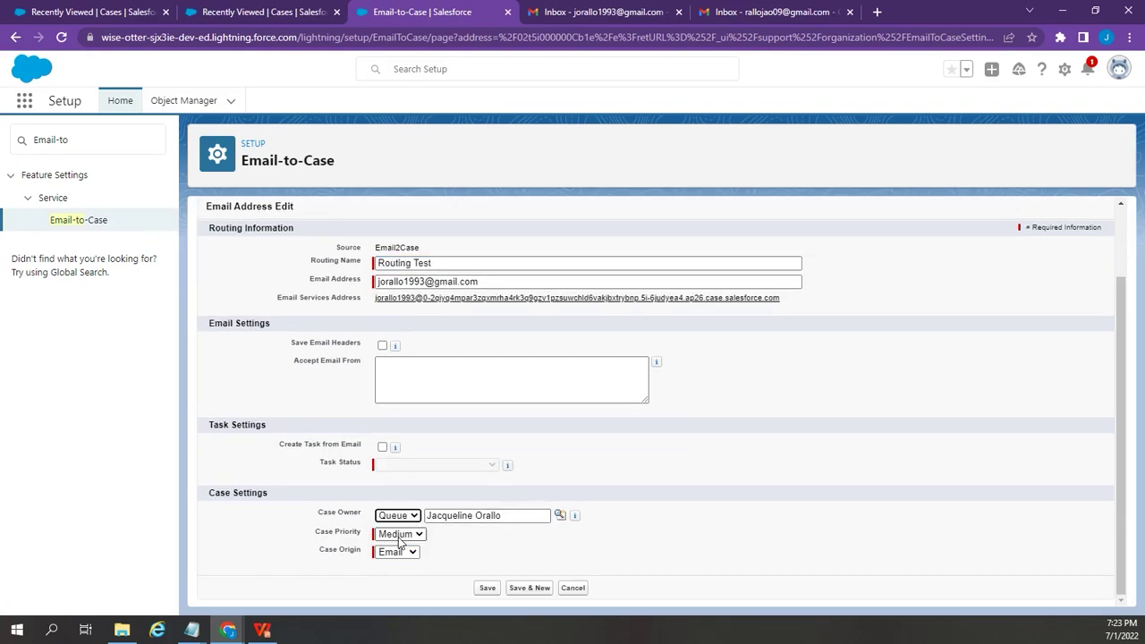
pyautogui.click(559, 515)
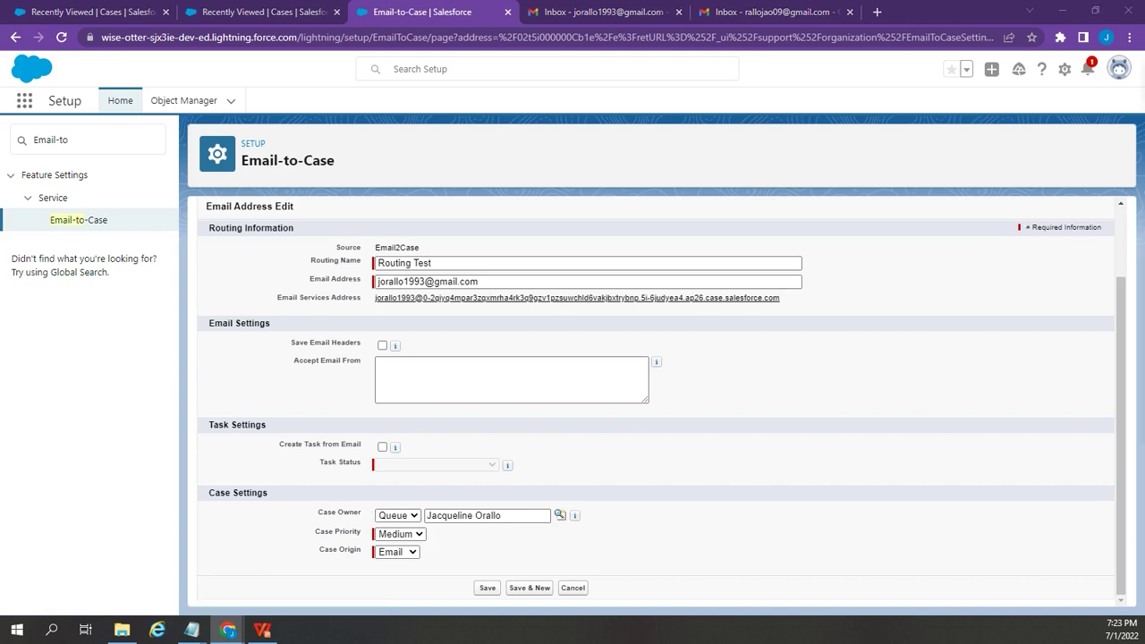
pyautogui.click(526, 251)
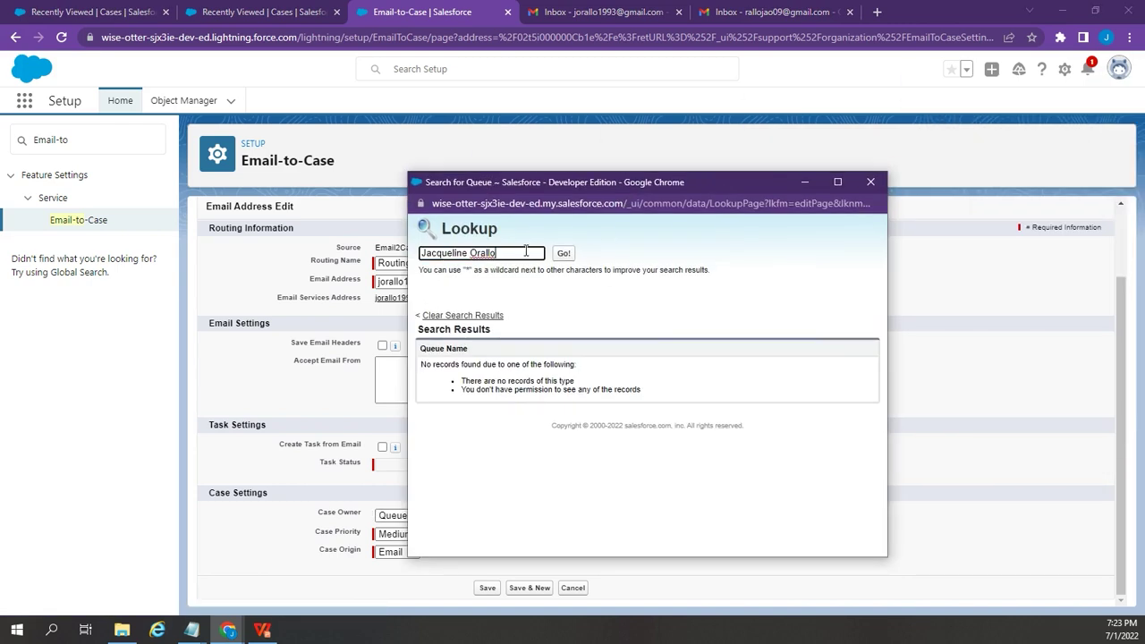
pyautogui.press('BackSpace')
pyautogui.press('BackSpace')
pyautogui.press('BackSpace')
pyautogui.press('BackSpace')
pyautogui.press('BackSpace')
pyautogui.press('BackSpace')
pyautogui.press('BackSpace')
pyautogui.press('BackSpace')
pyautogui.press('BackSpace')
pyautogui.press('BackSpace')
pyautogui.press('BackSpace')
pyautogui.press('BackSpace')
pyautogui.press('BackSpace')
pyautogui.press('BackSpace')
pyautogui.press('BackSpace')
pyautogui.press('BackSpace')
pyautogui.press('BackSpace')
pyautogui.press('Return')
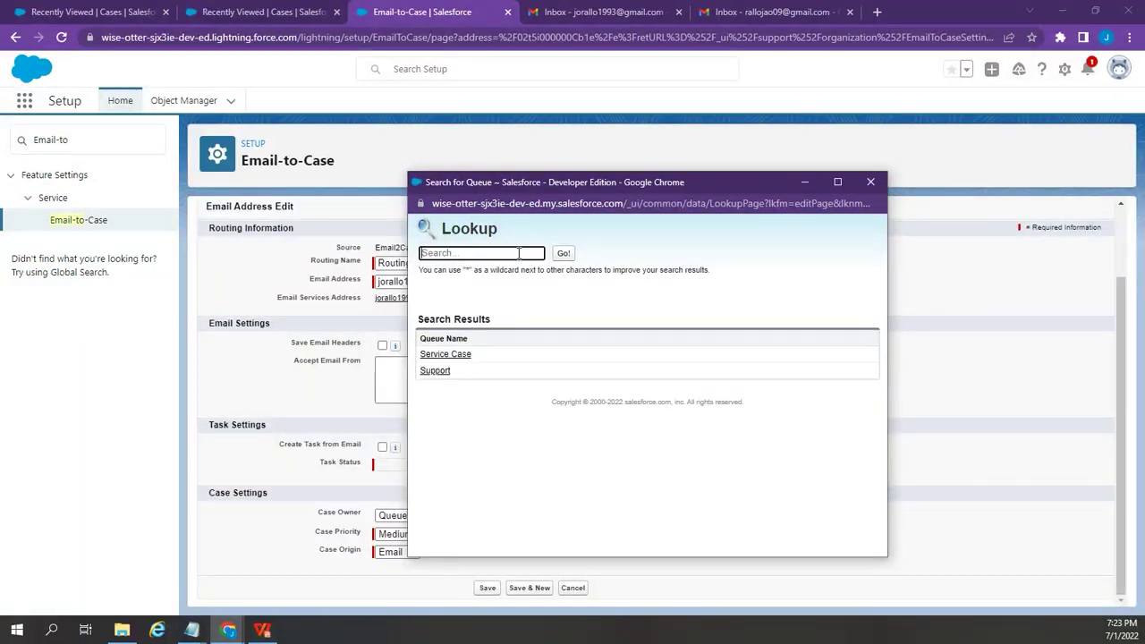
pyautogui.click(445, 375)
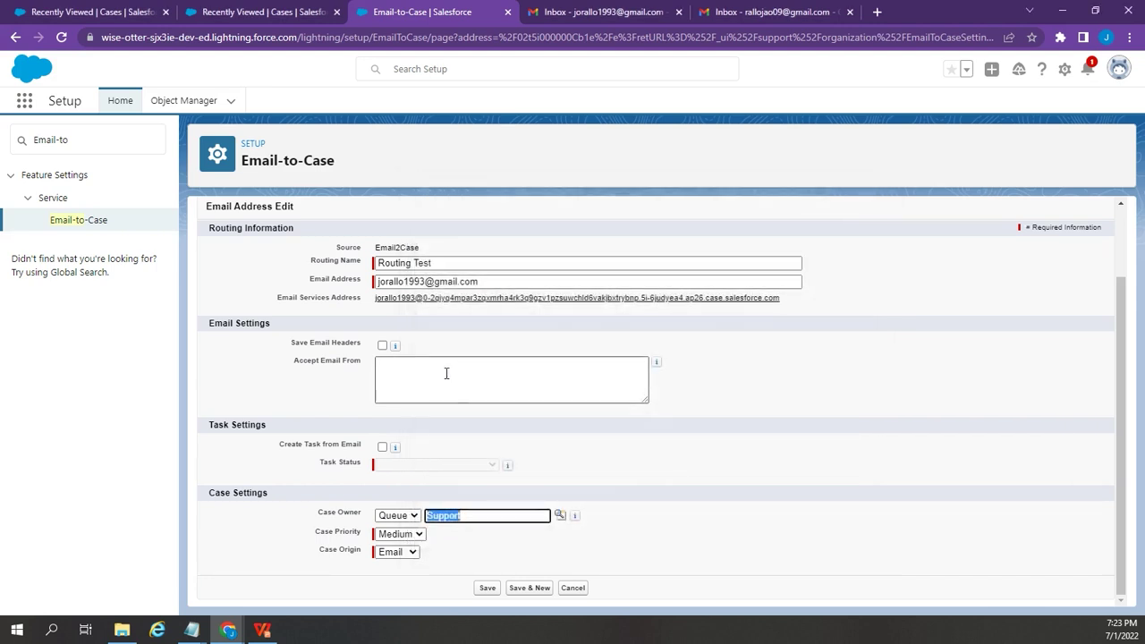
# - Set the routing address's case priority to High, save it, and check it in the Routing Addresses list
pyautogui.click(402, 533)
pyautogui.click(404, 549)
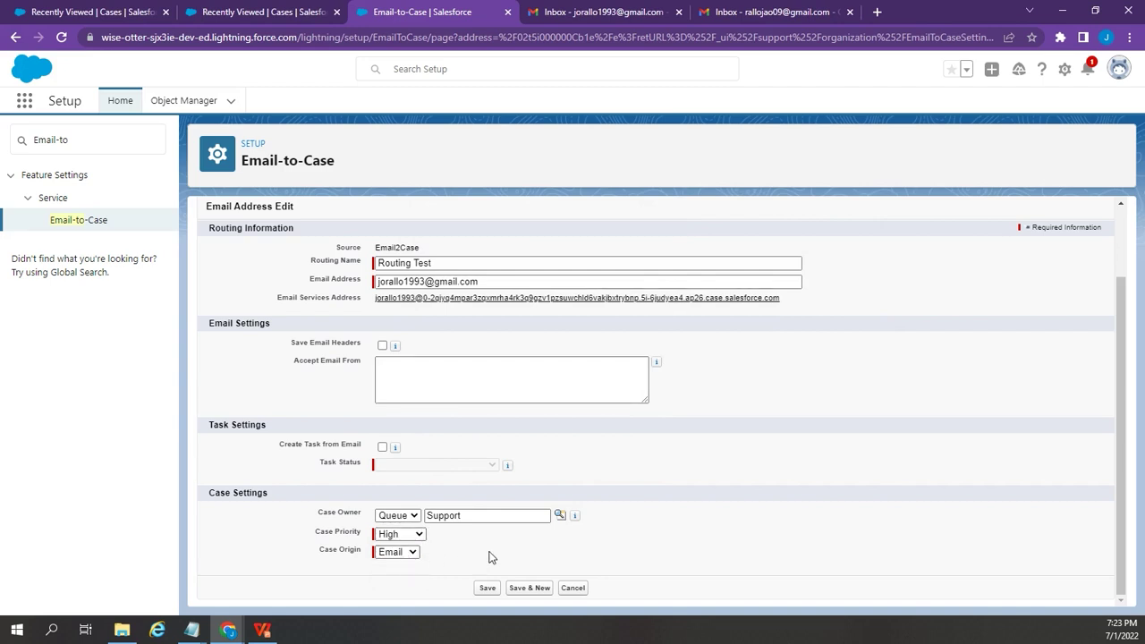
pyautogui.click(487, 587)
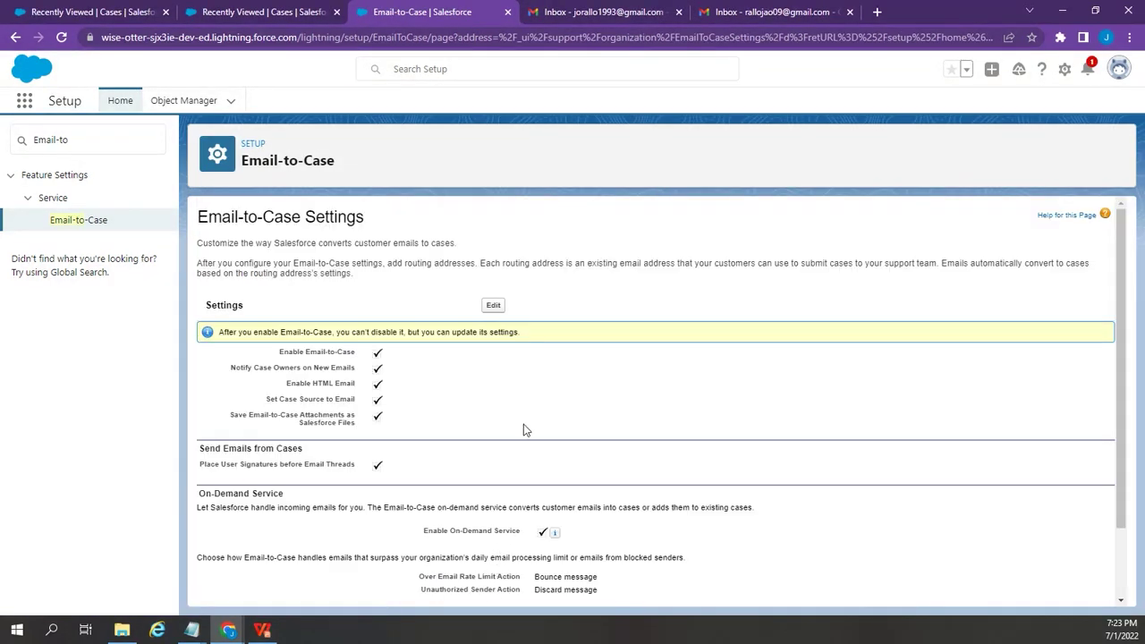
pyautogui.scroll(-1, 526, 427)
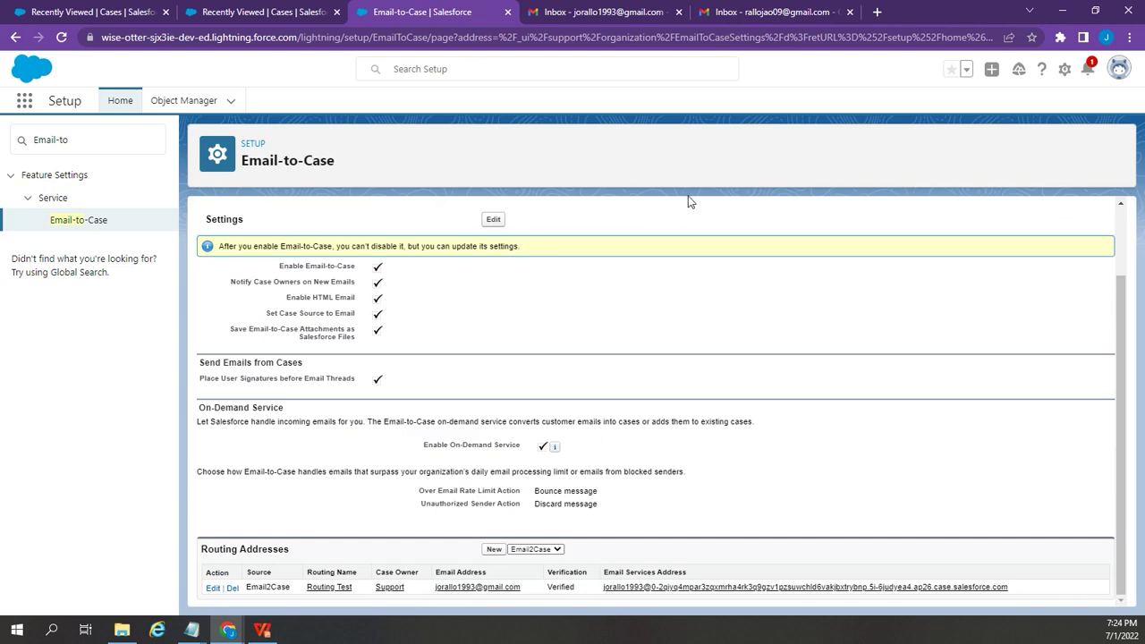
# - Switch to the second Gmail inbox and start a message to the routing e-mail address with the subject "Test Omni Channel"
pyautogui.click(762, 9)
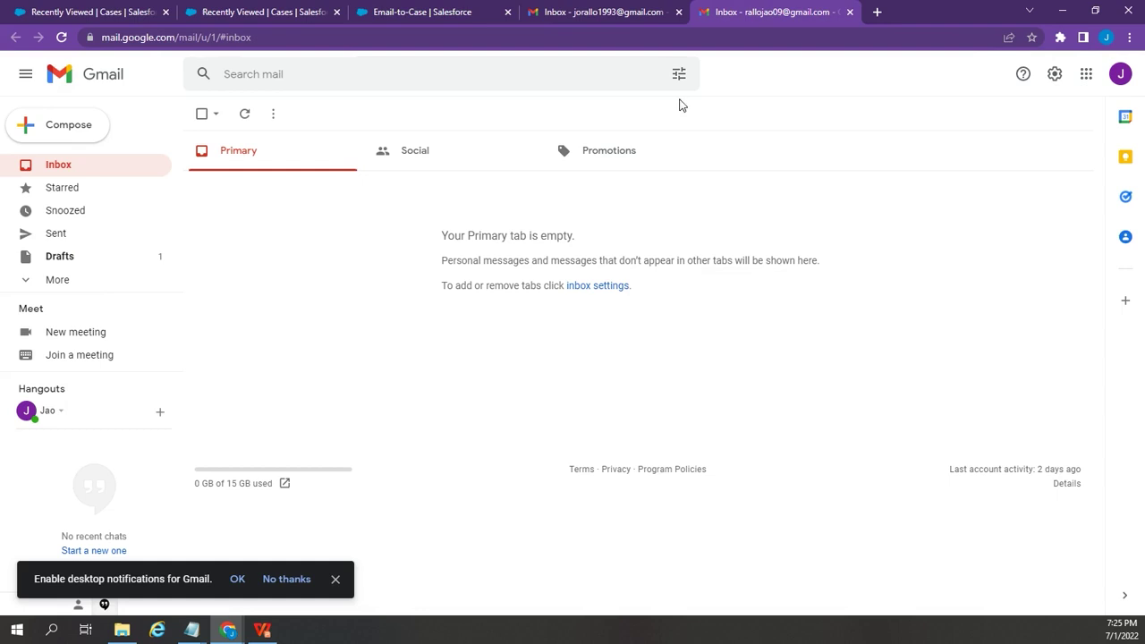
pyautogui.click(90, 127)
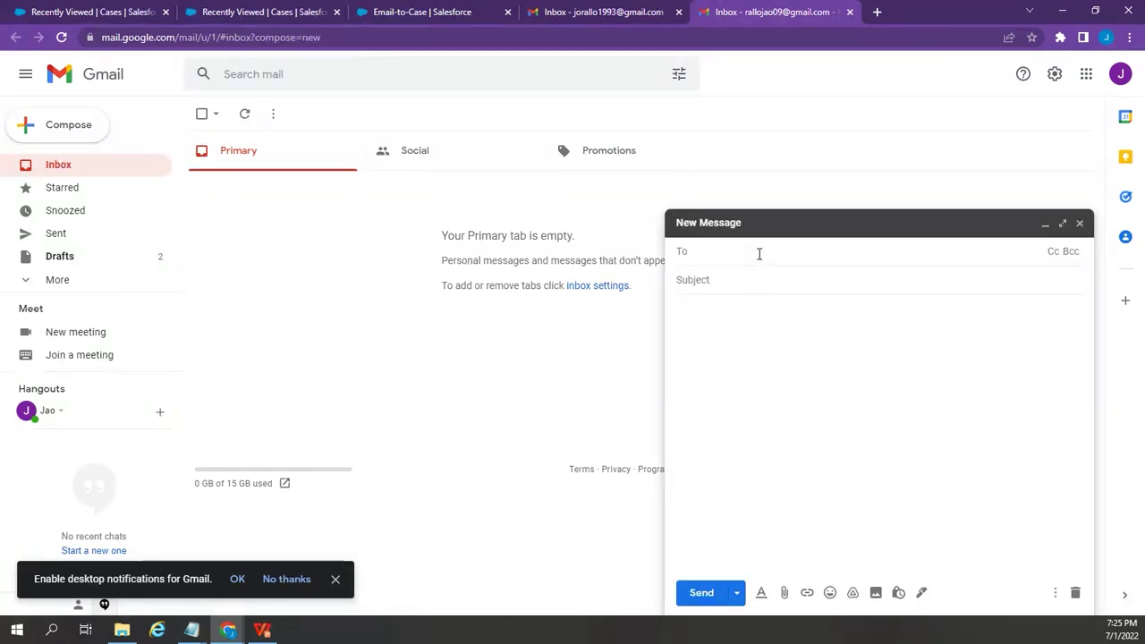
pyautogui.write('jora')
pyautogui.click(778, 288)
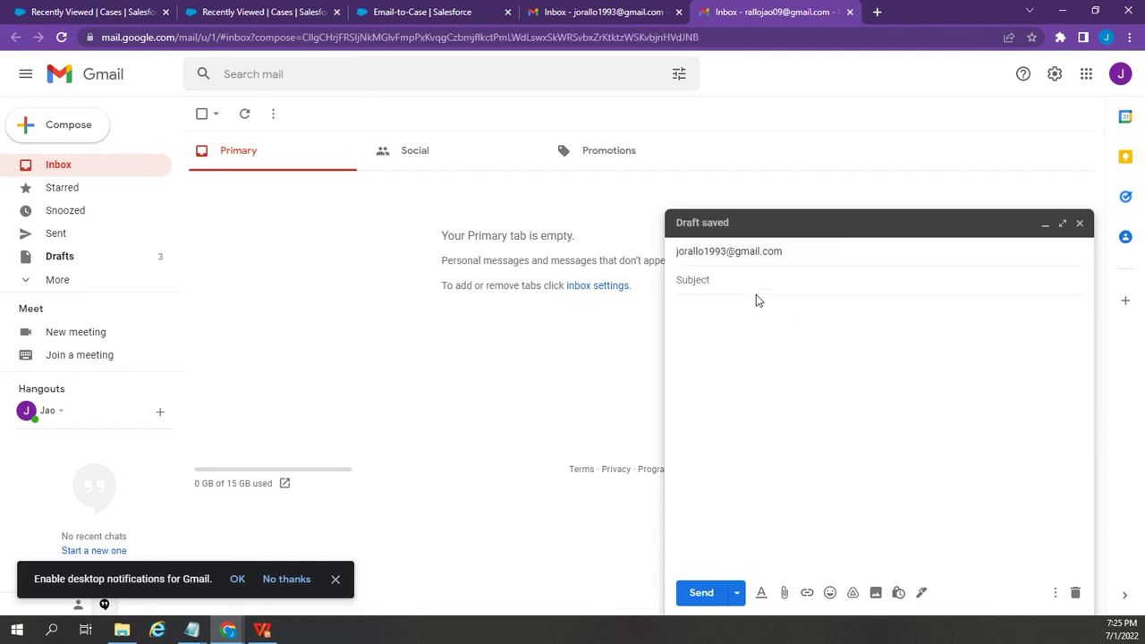
pyautogui.write('Test Omni')
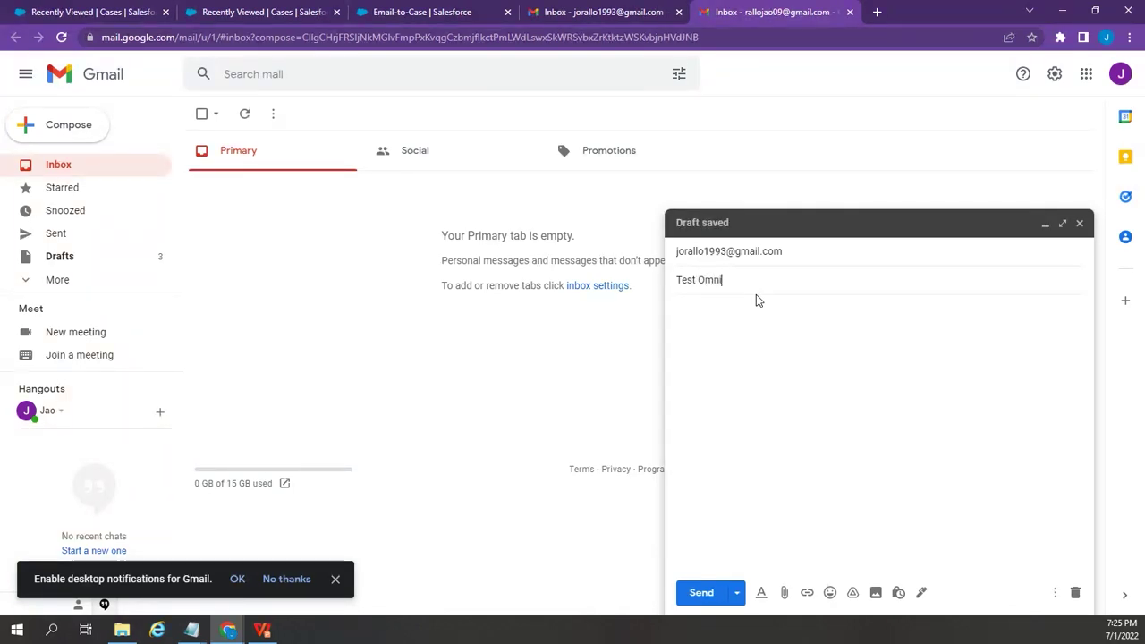
pyautogui.write(' Channel')
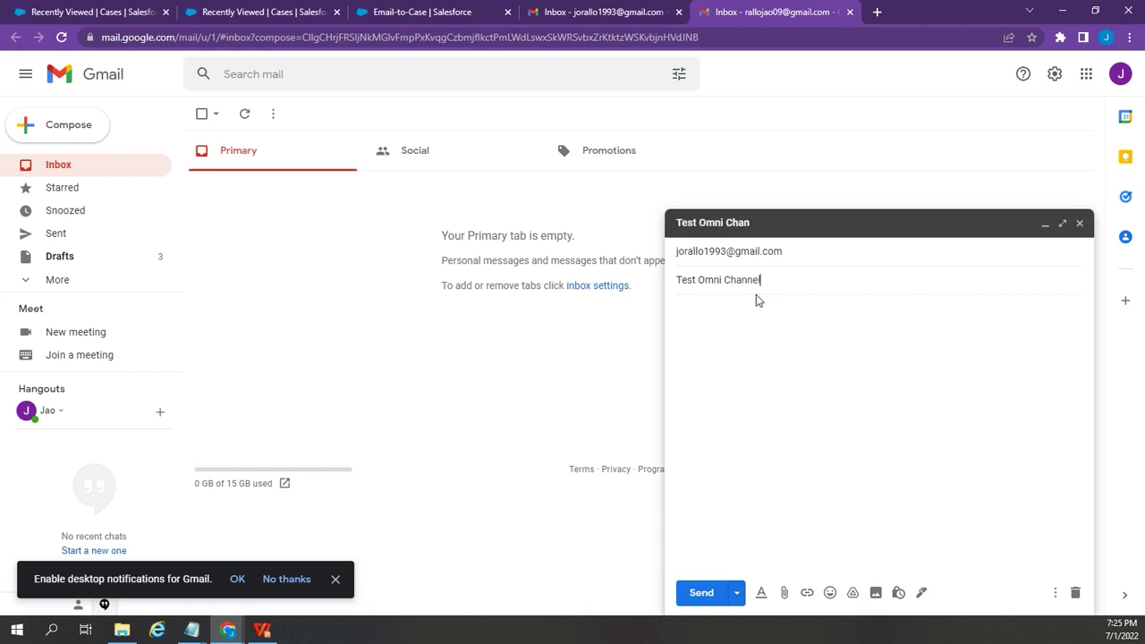
# - Write "This is just a test" as the message body and send the e-mail
pyautogui.click(765, 326)
pyautogui.write('This is just a test')
pyautogui.click(699, 599)
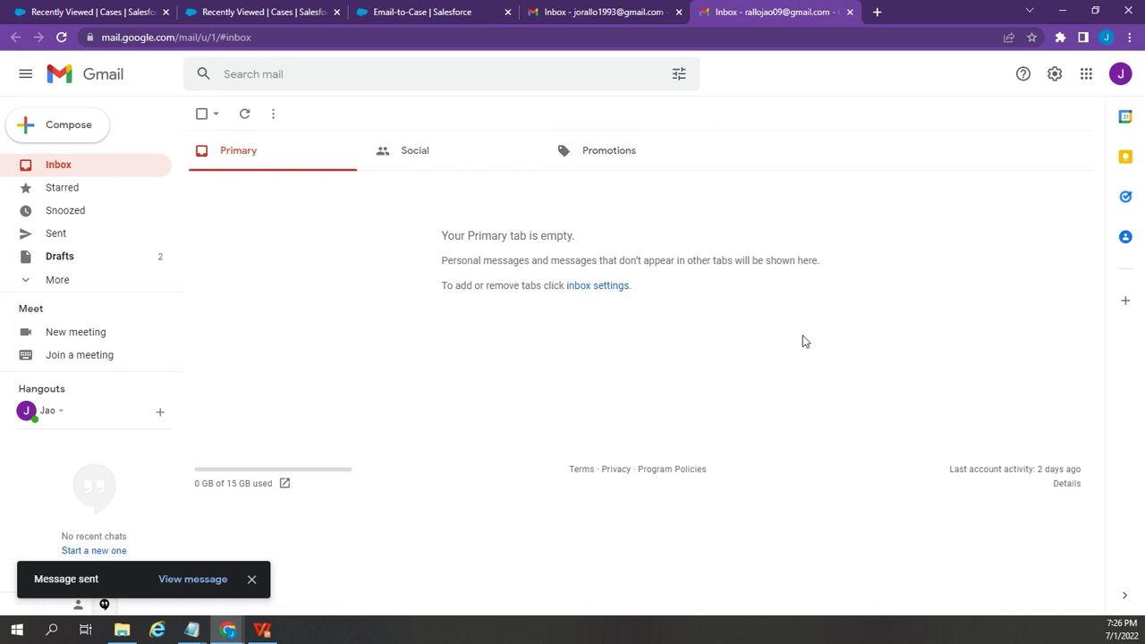
# - Return to the Salesforce Service Console and switch the case list to the All Open Cases view
pyautogui.click(263, 12)
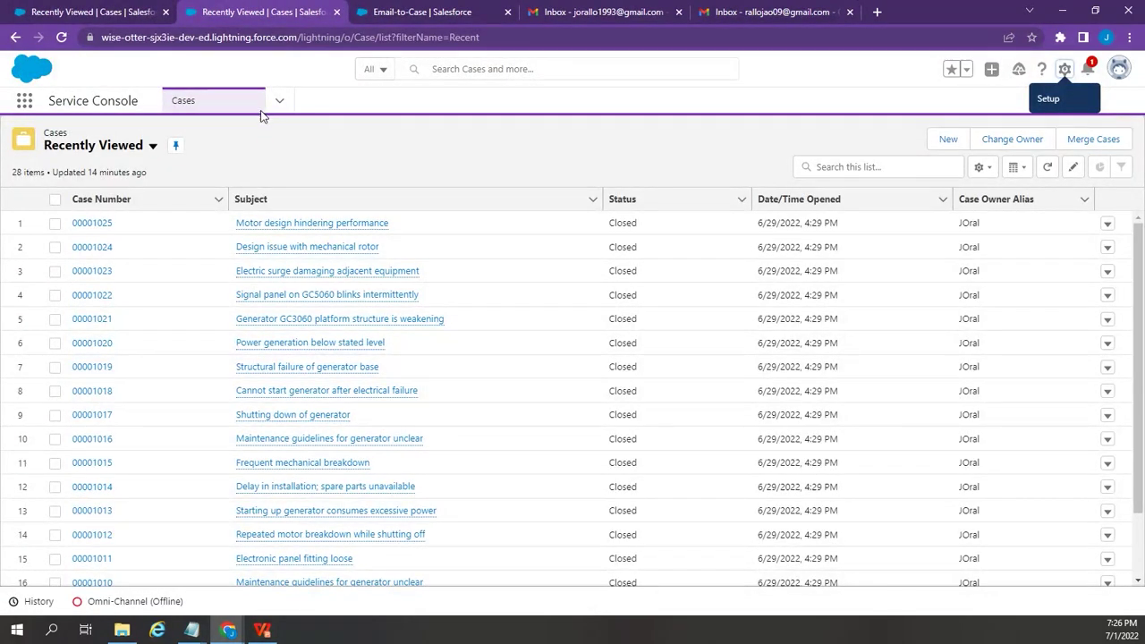
pyautogui.click(134, 148)
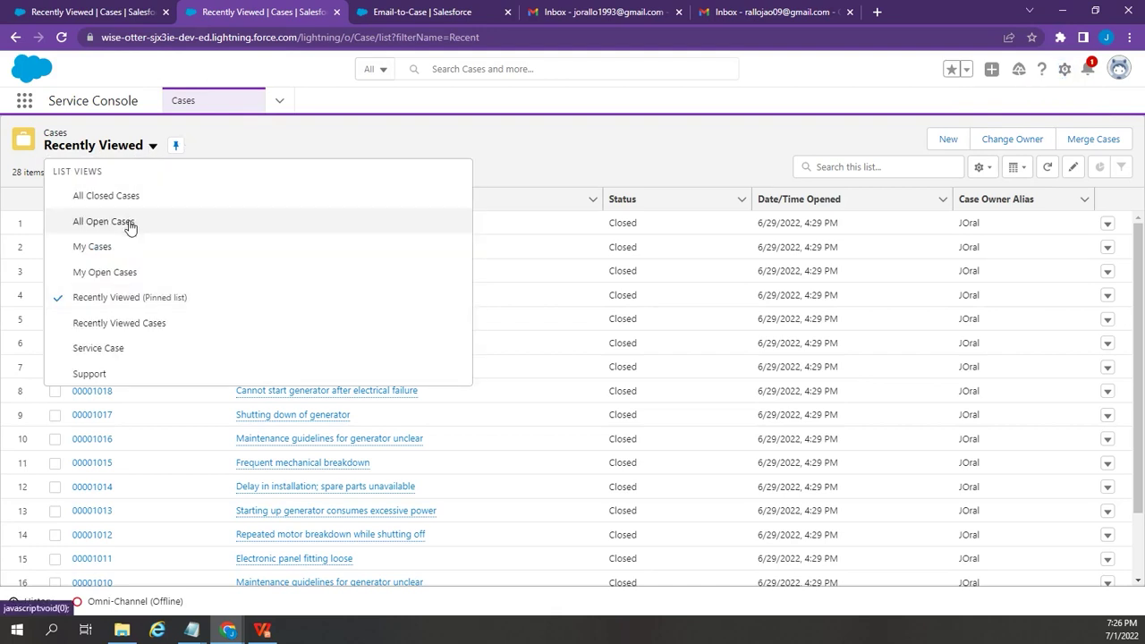
pyautogui.click(130, 222)
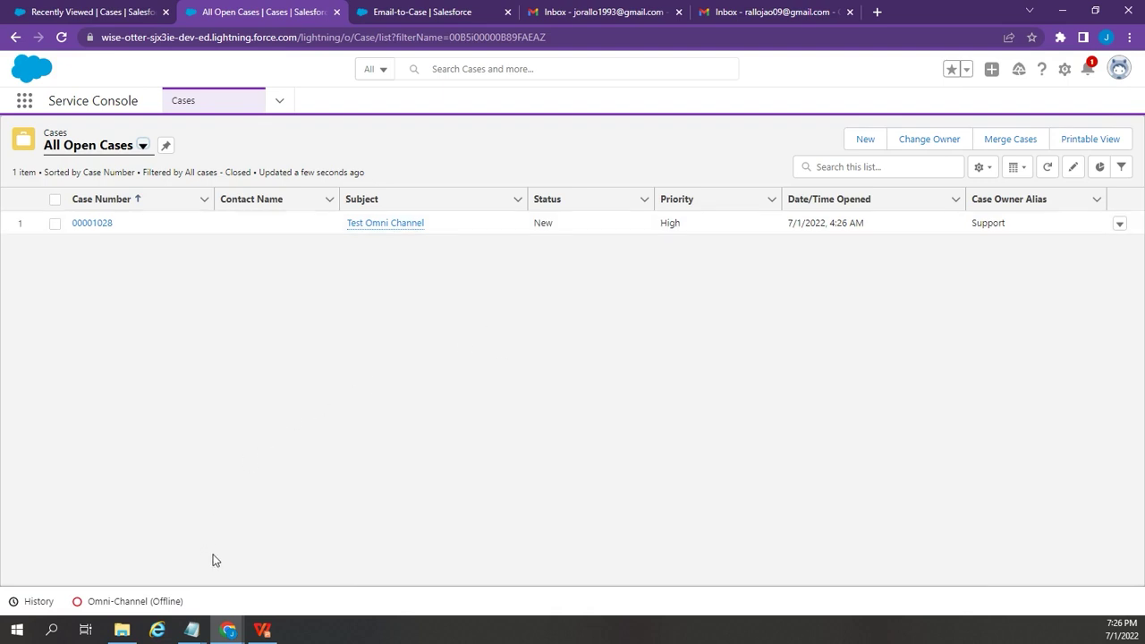
# - Open Omni-Channel and set the agent status to Available - Case
pyautogui.click(135, 600)
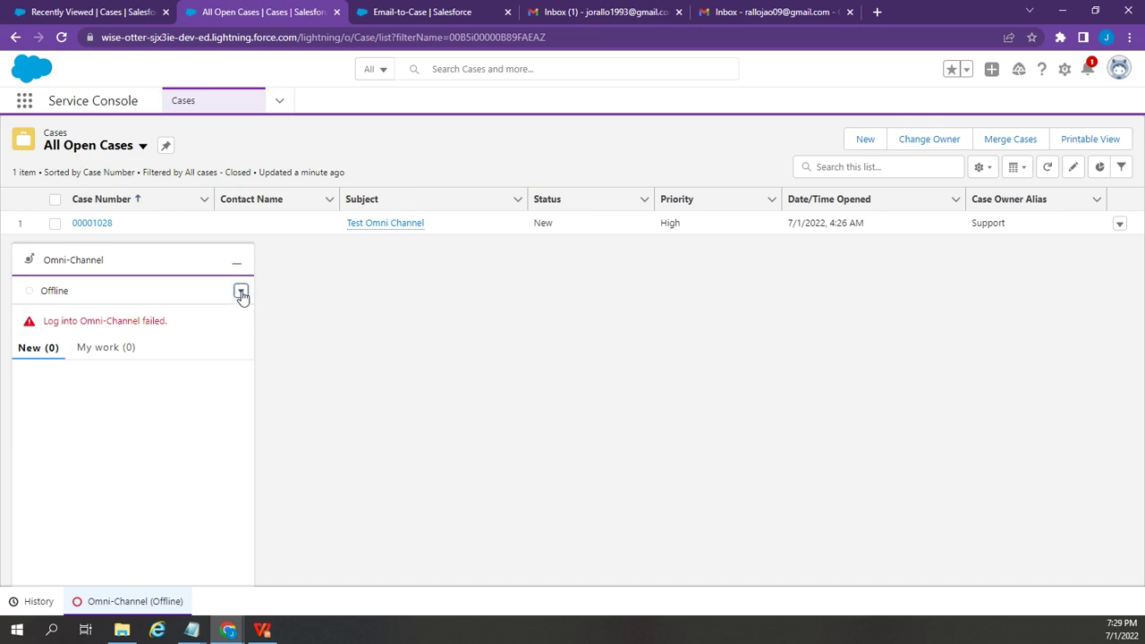
pyautogui.click(241, 291)
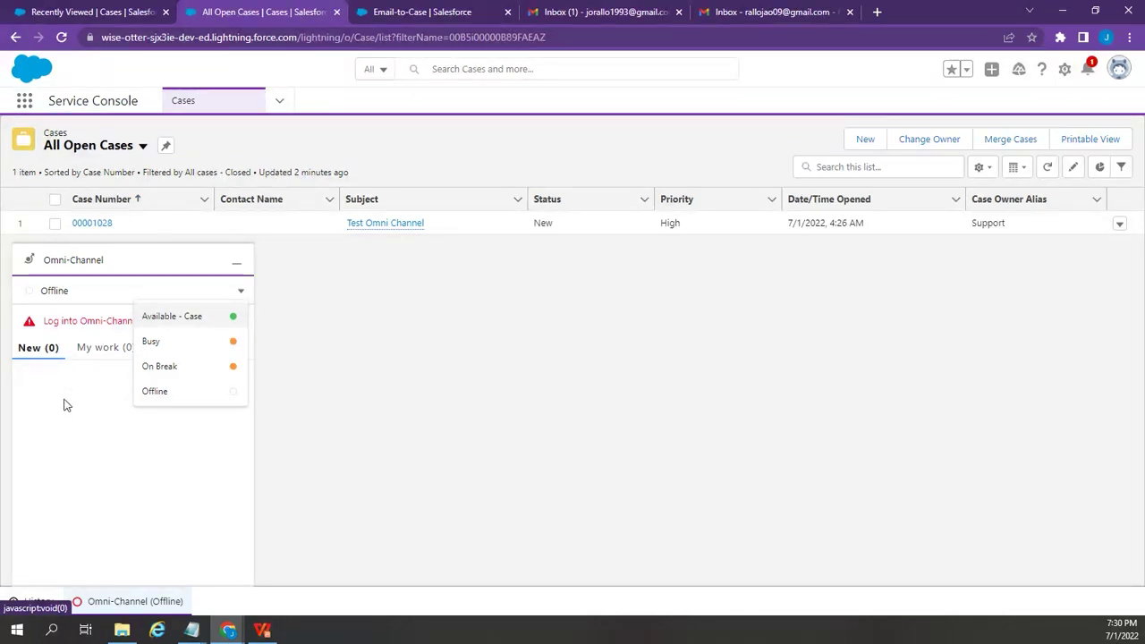
pyautogui.click(176, 319)
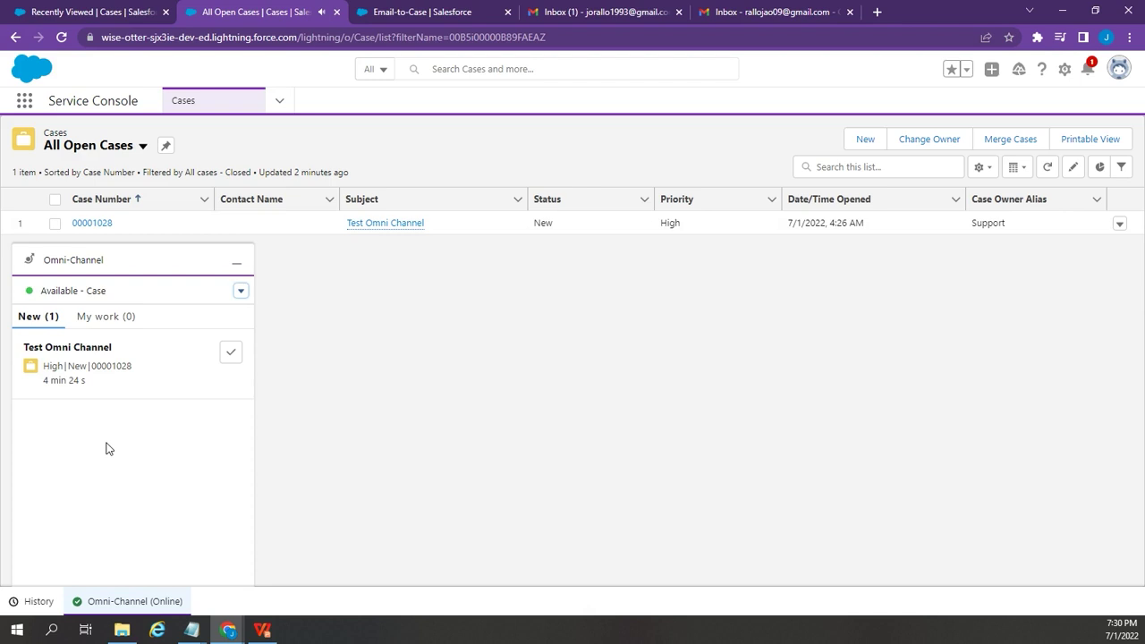
# - Accept the incoming Test Omni Channel case and show the agent's accepted work in Omni-Channel
pyautogui.click(230, 355)
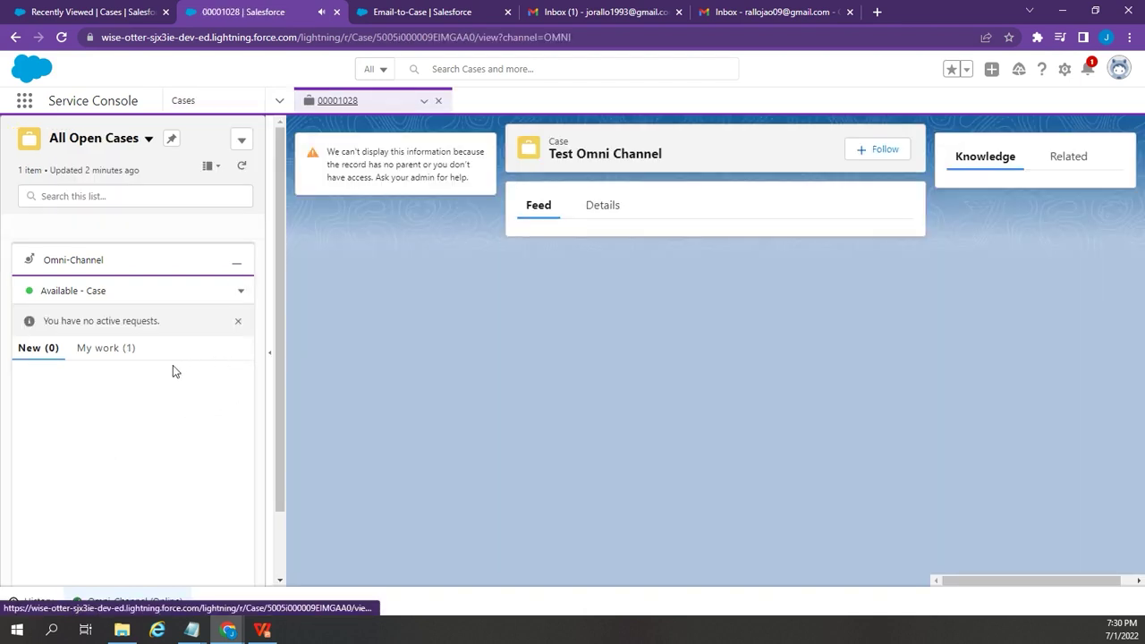
pyautogui.click(109, 354)
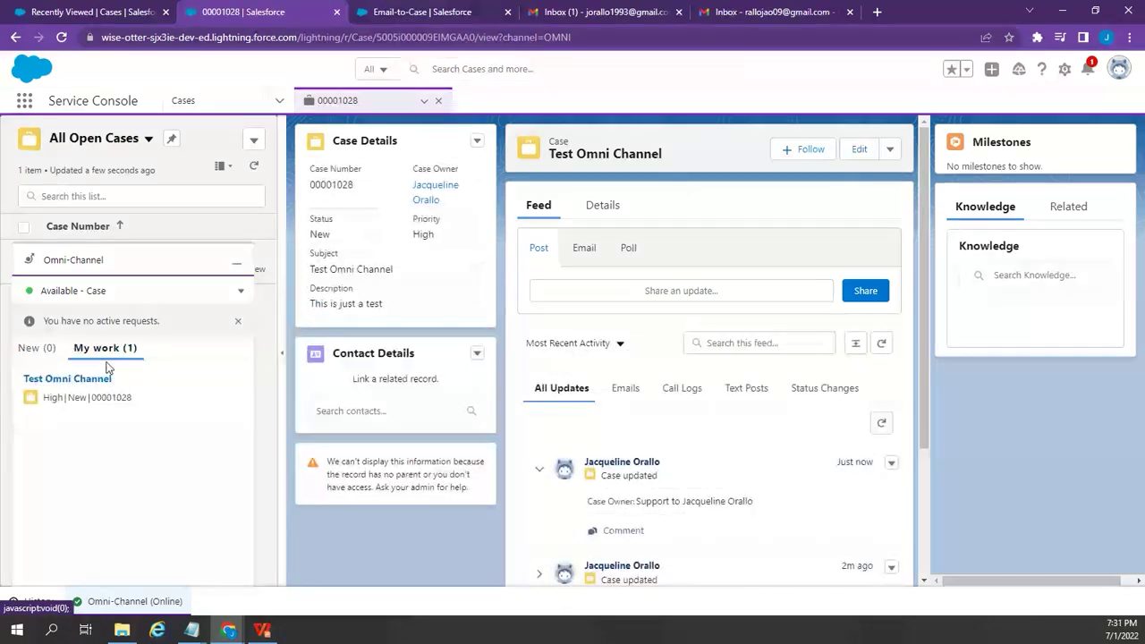